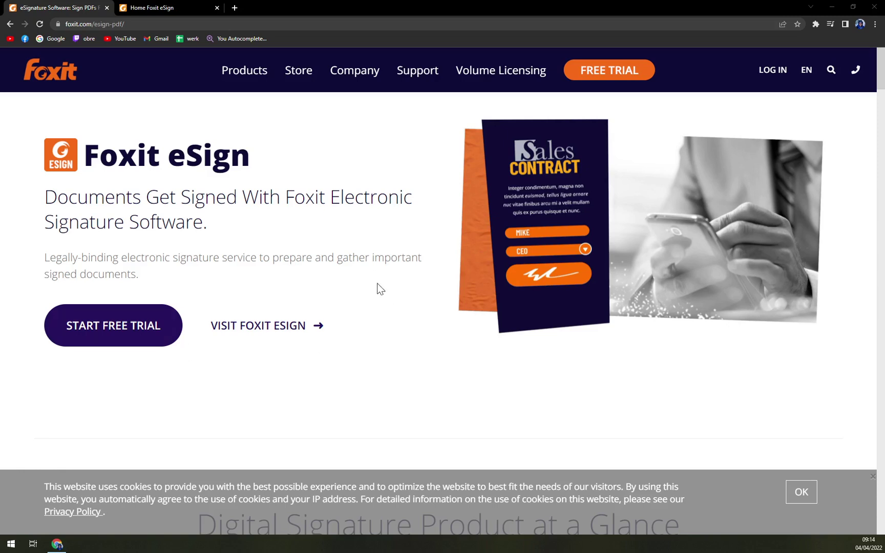
# Bring the Chrome window showing the Foxit website into focus
pyautogui.click(224, 345)
# Open the Foxit eSign page from the Products menu and review its plans and yearly prices
pyautogui.moveTo(237, 70)
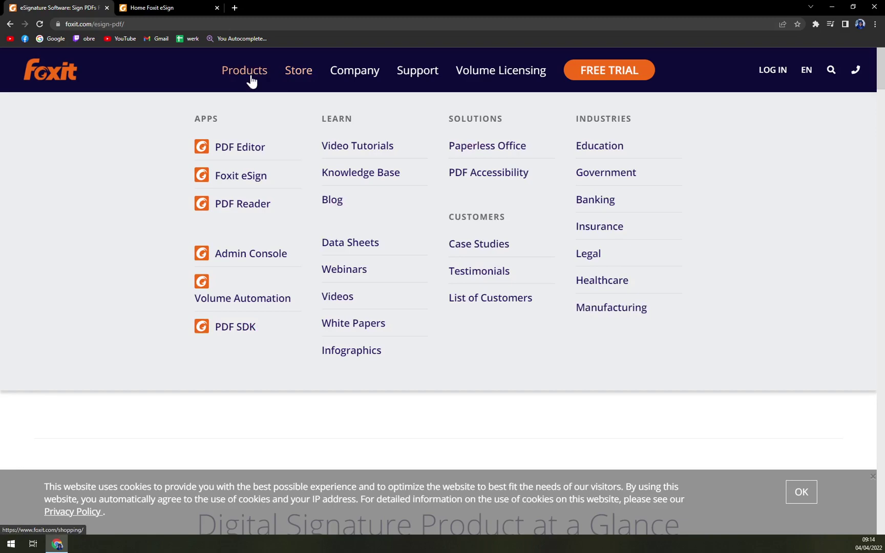
pyautogui.click(240, 178)
pyautogui.scroll(-10, 464, 342)
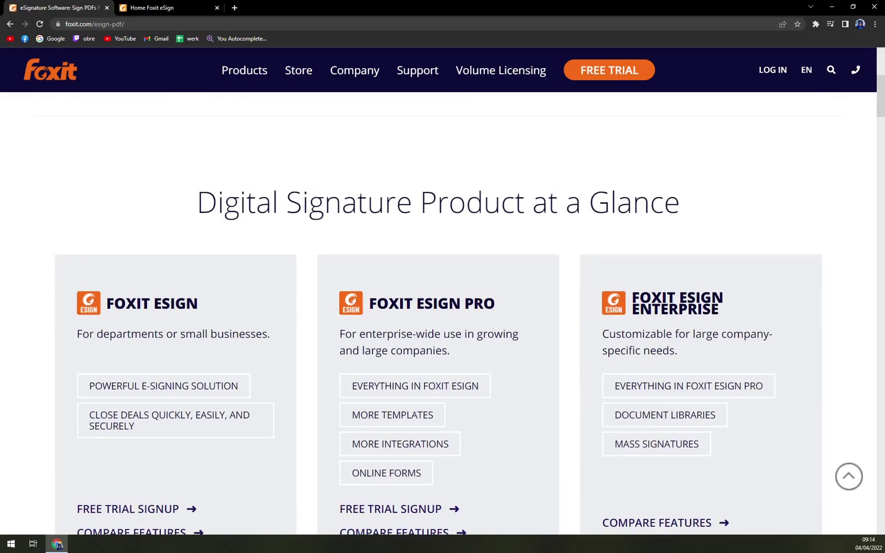
pyautogui.scroll(3, 466, 342)
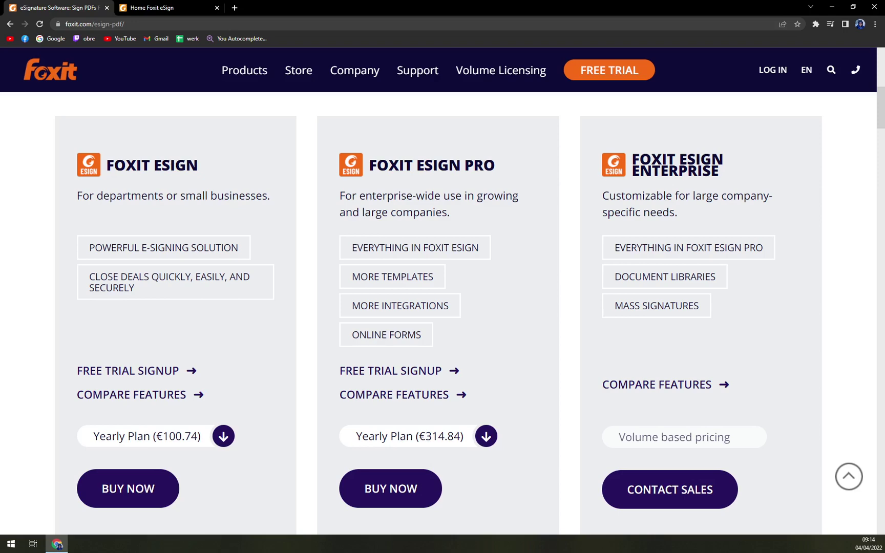
pyautogui.scroll(-6, 224, 310)
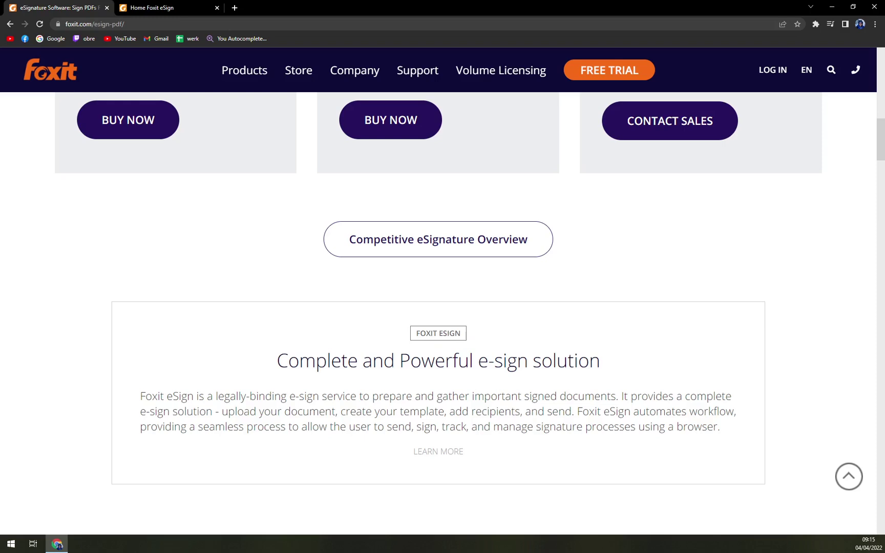
pyautogui.scroll(6, 207, 286)
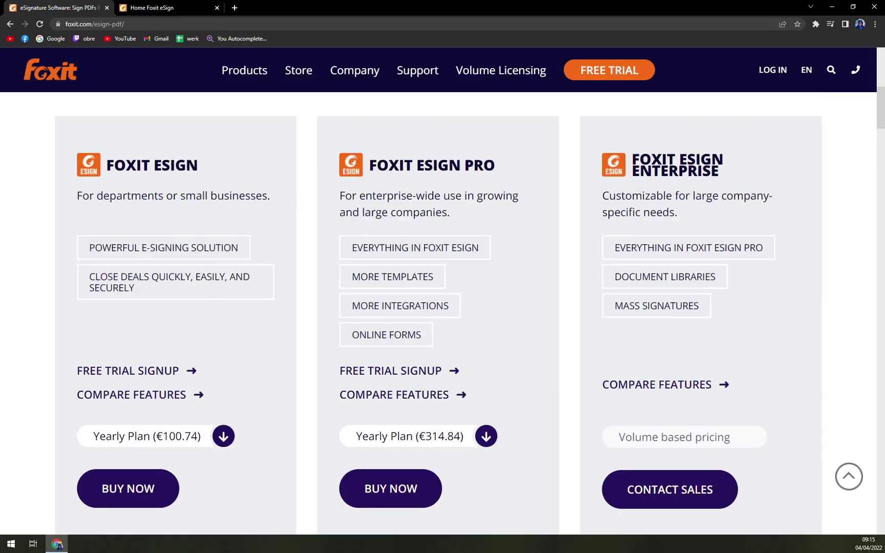
pyautogui.scroll(5, 83, 316)
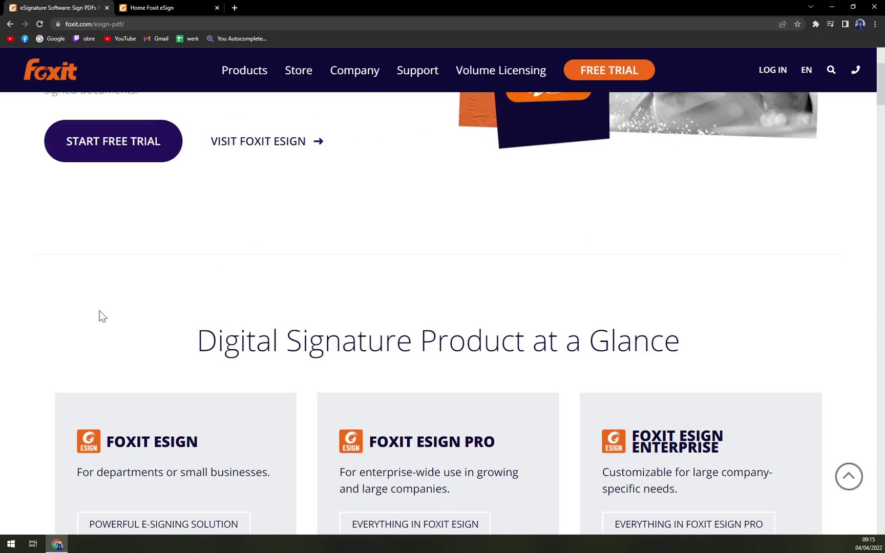
pyautogui.scroll(3, 113, 306)
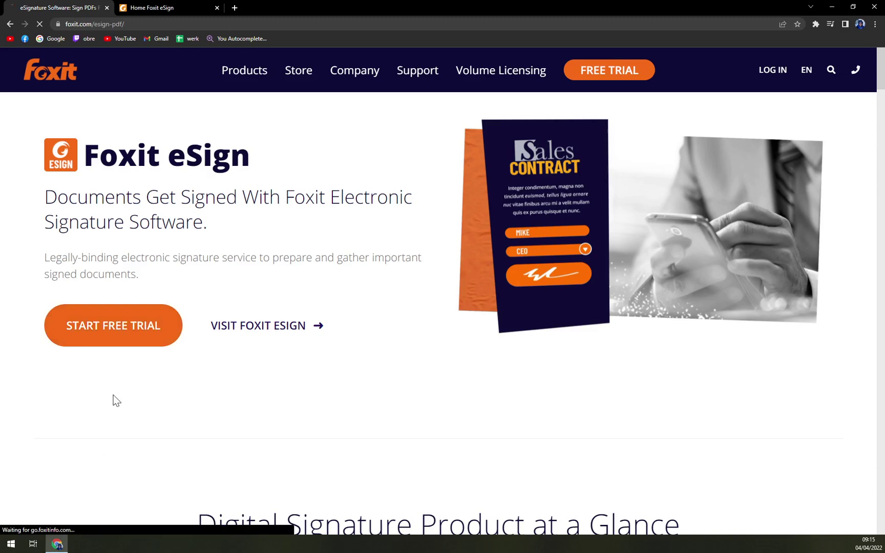
# Start a free trial with Foxit eSign as the edition, then dismiss the sign-up form
pyautogui.click(113, 326)
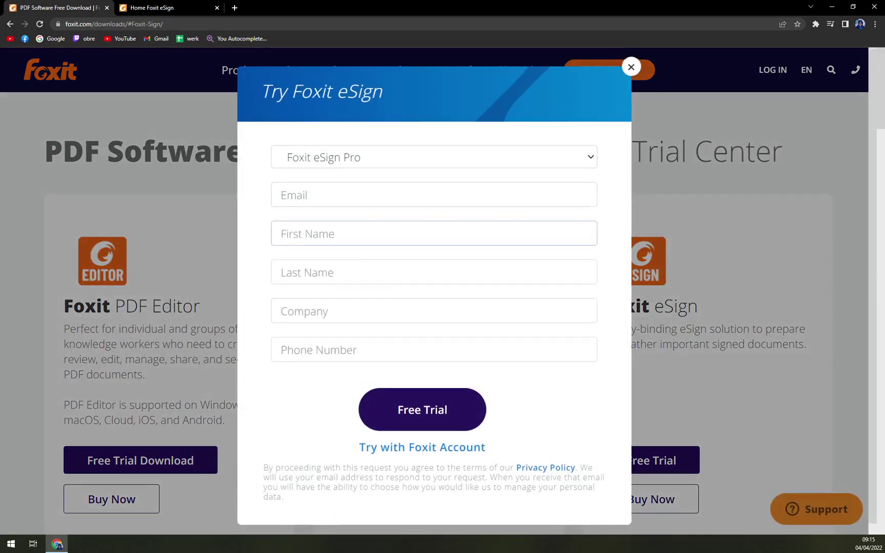
pyautogui.click(373, 146)
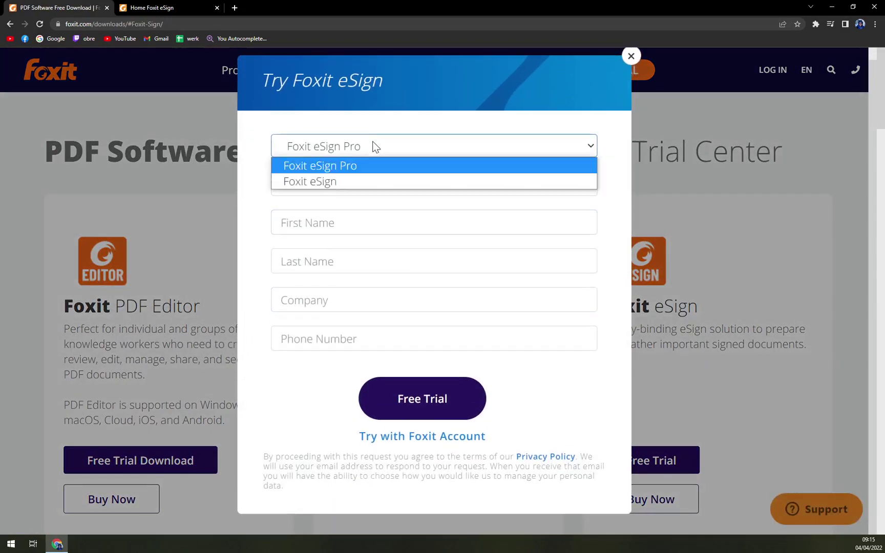
pyautogui.click(327, 181)
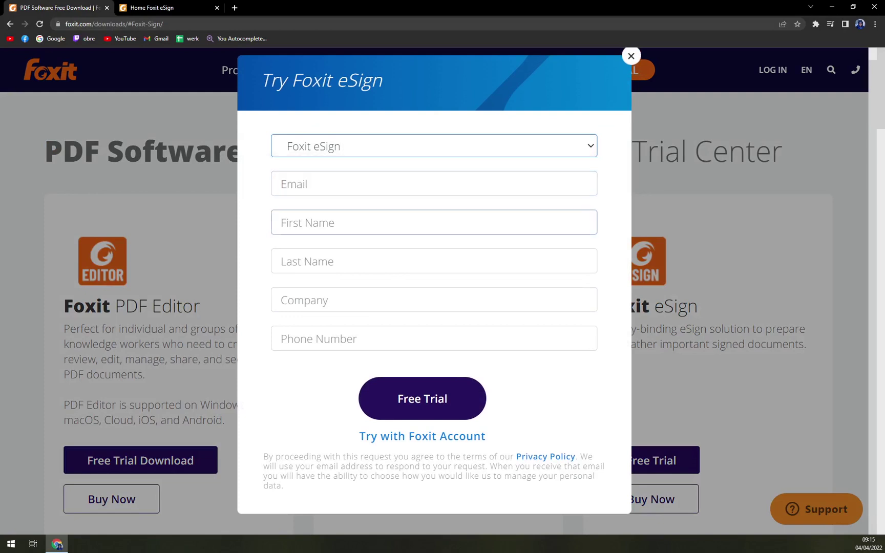
pyautogui.click(328, 183)
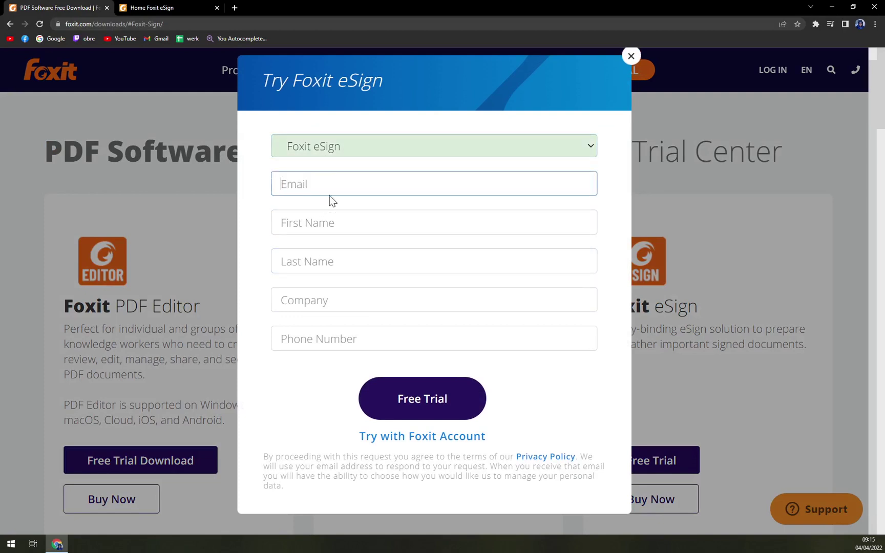
pyautogui.click(341, 252)
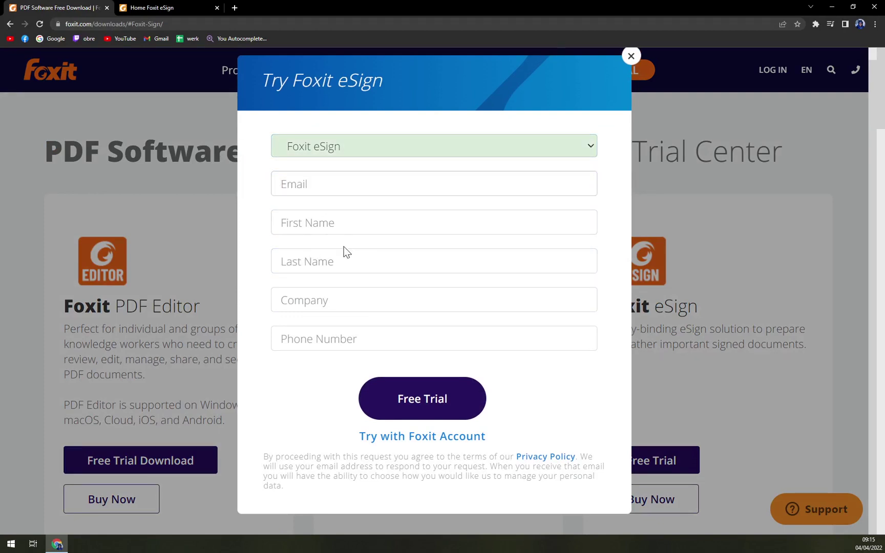
pyautogui.click(332, 332)
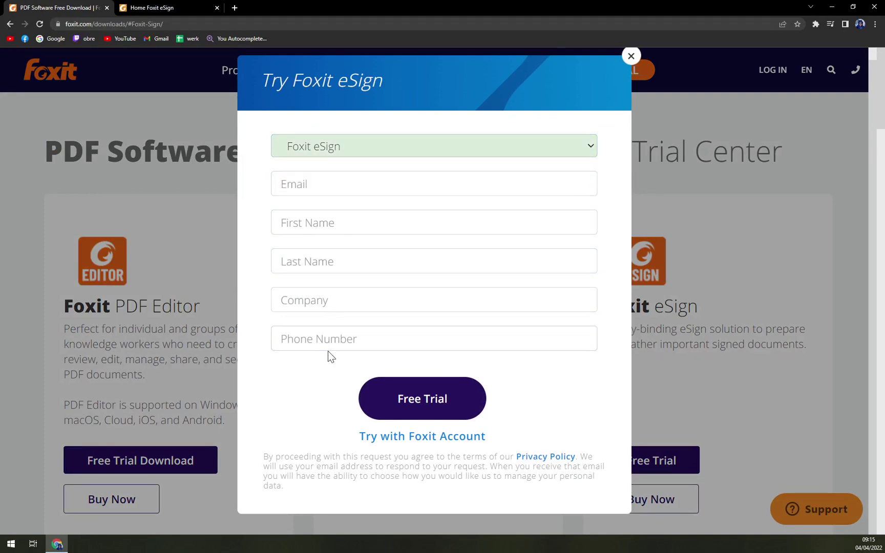
pyautogui.click(630, 55)
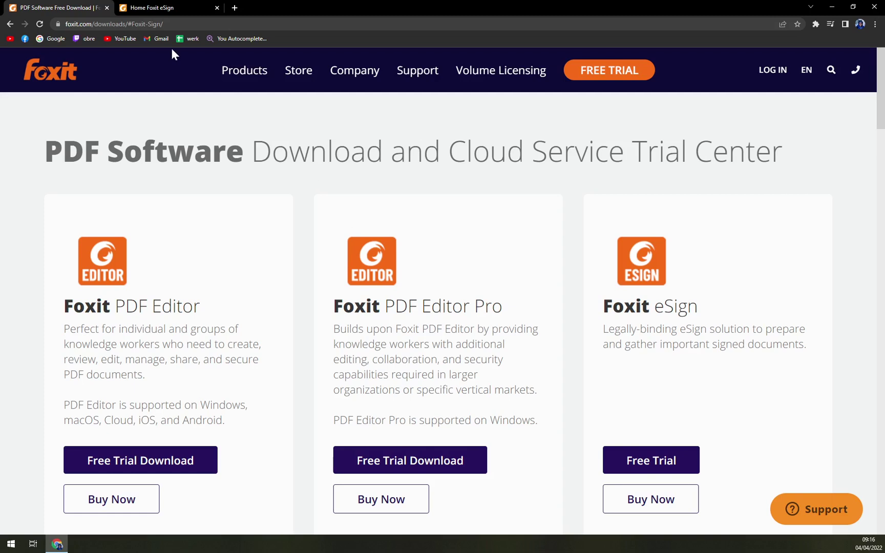
# Switch to the Foxit eSign home dashboard tab and collapse the Hotjar feedback survey
pyautogui.click(165, 6)
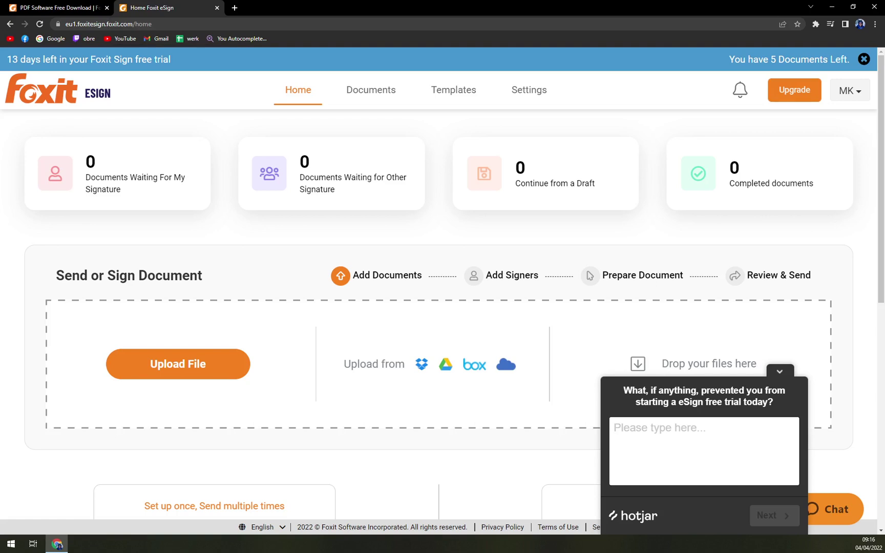
pyautogui.scroll(-5, 656, 311)
pyautogui.scroll(5, 656, 312)
pyautogui.click(779, 372)
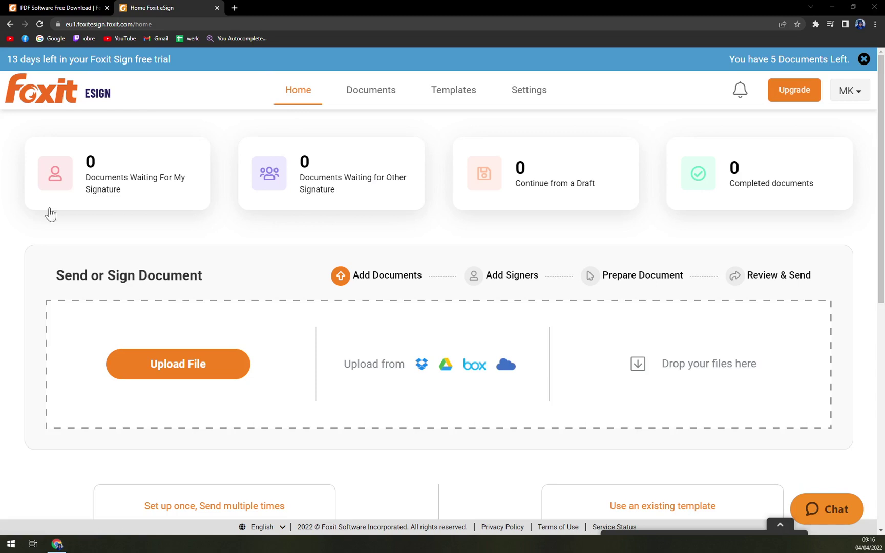
pyautogui.click(112, 239)
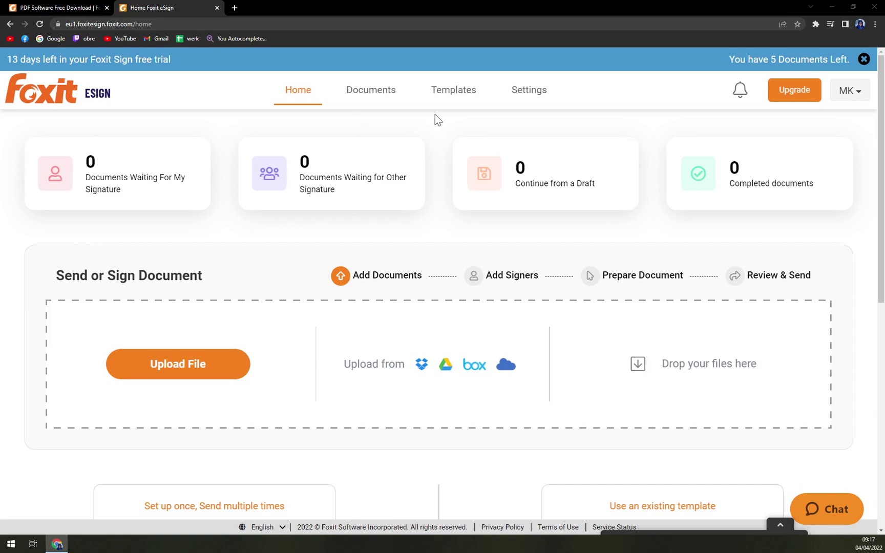
pyautogui.click(783, 92)
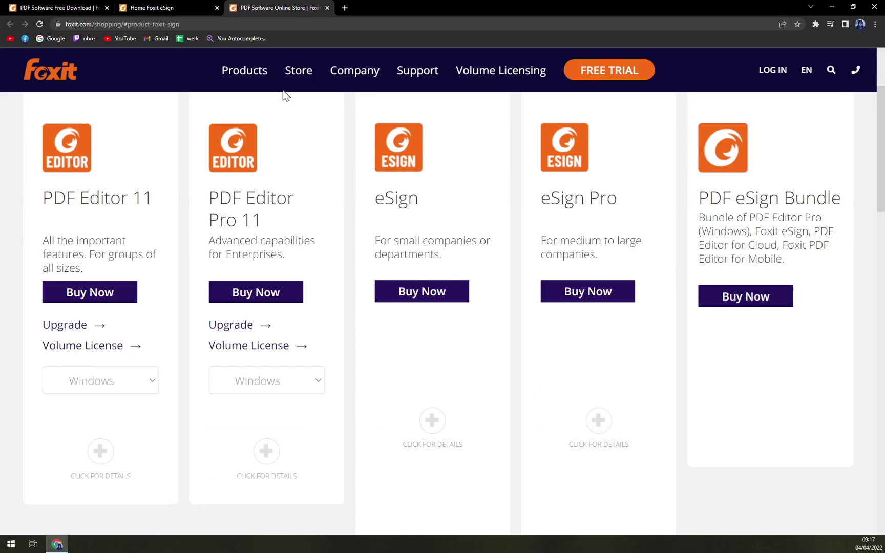
pyautogui.scroll(-5, 372, 328)
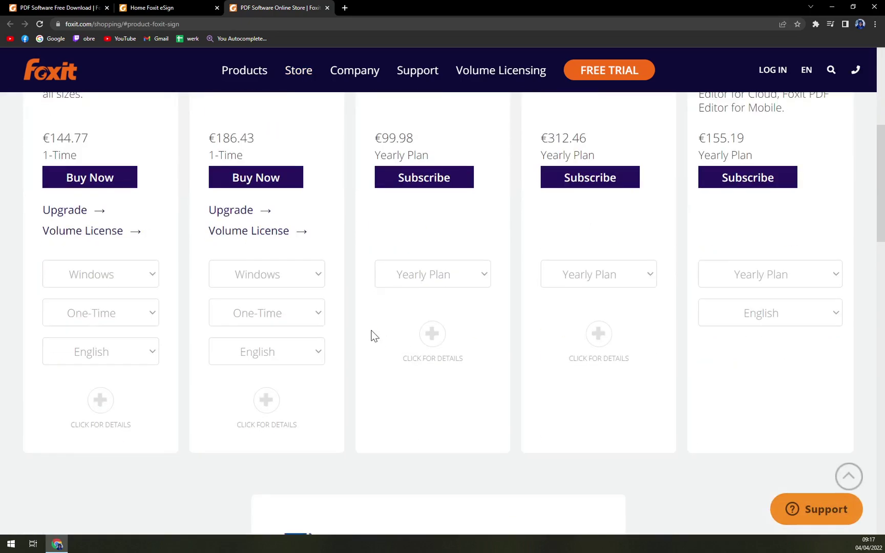
pyautogui.scroll(6, 371, 330)
pyautogui.click(326, 7)
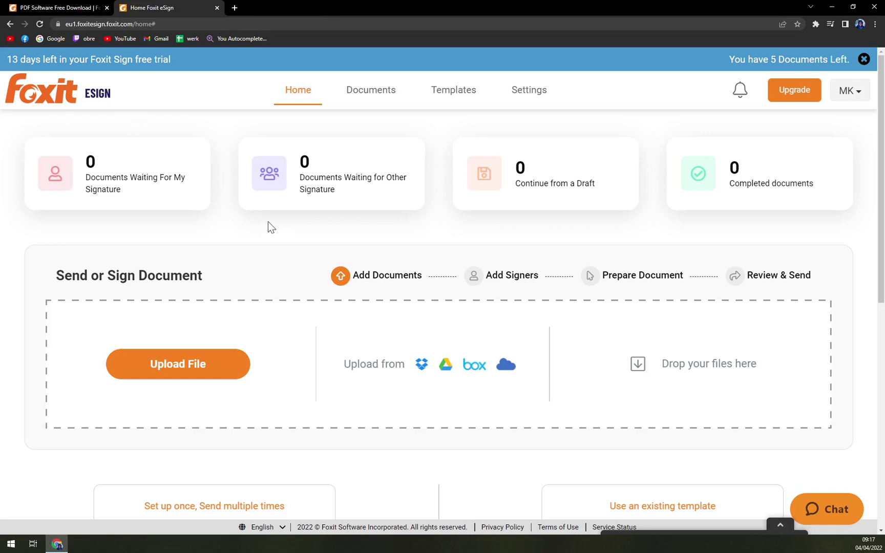
pyautogui.scroll(-2, 398, 340)
pyautogui.click(187, 282)
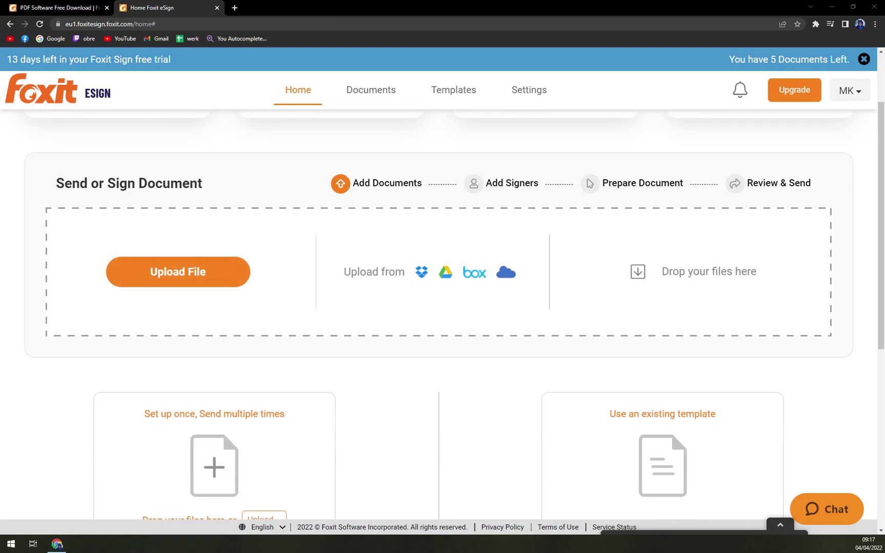
pyautogui.scroll(2, 275, 240)
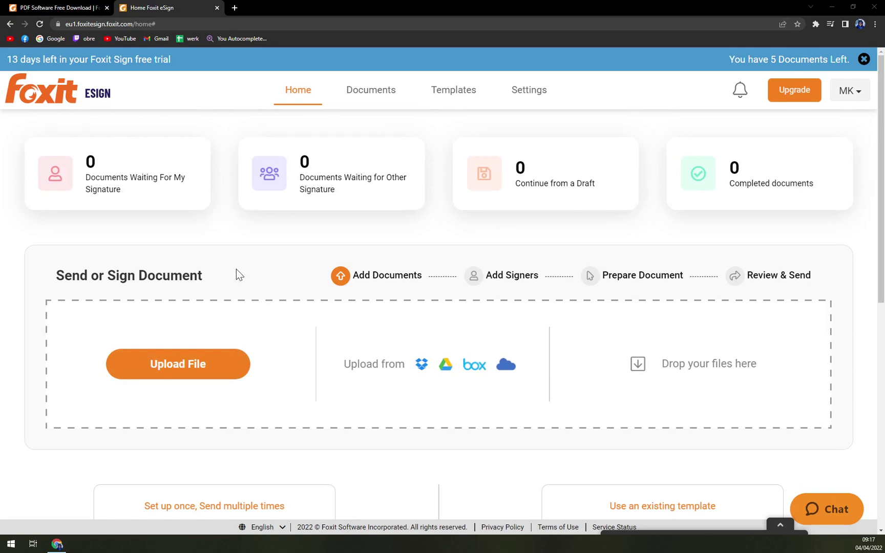
# Upload the one-page 'sample' PDF as the new envelope's document
pyautogui.click(180, 363)
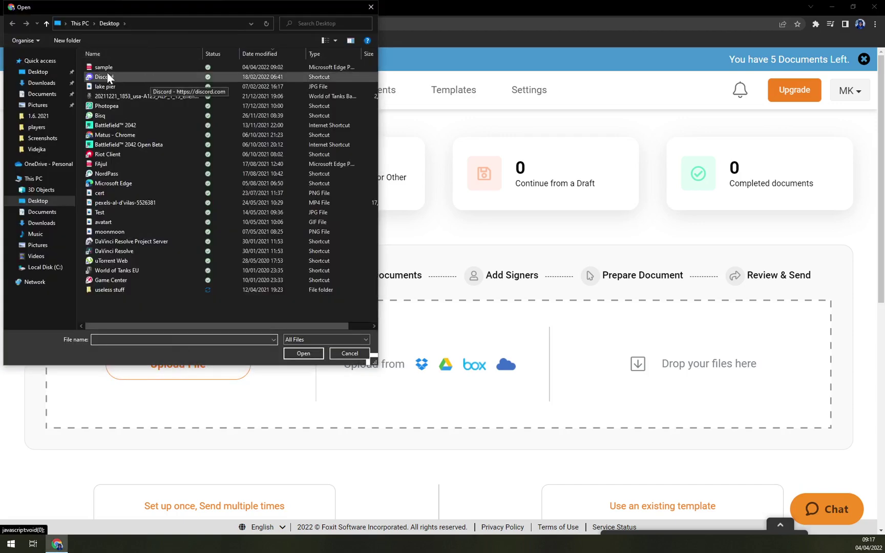
pyautogui.doubleClick(106, 69)
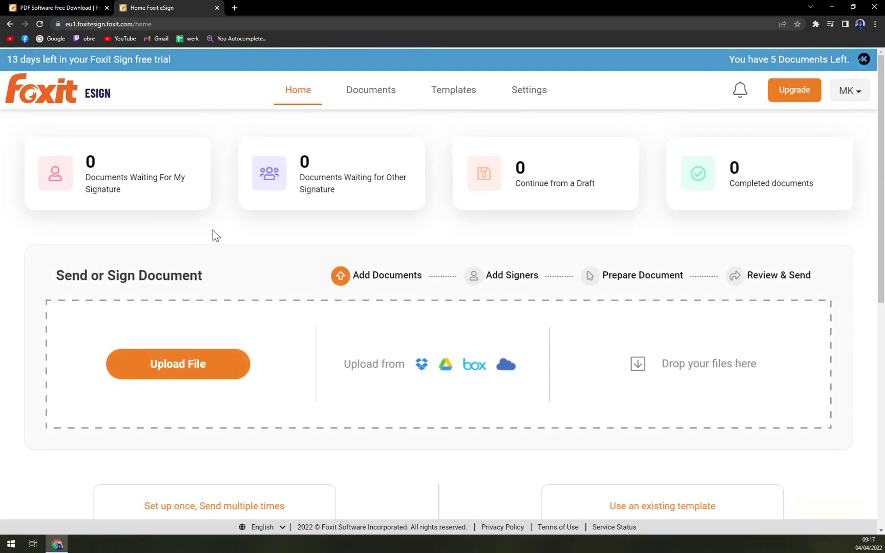
pyautogui.scroll(-3, 236, 246)
pyautogui.scroll(3, 241, 244)
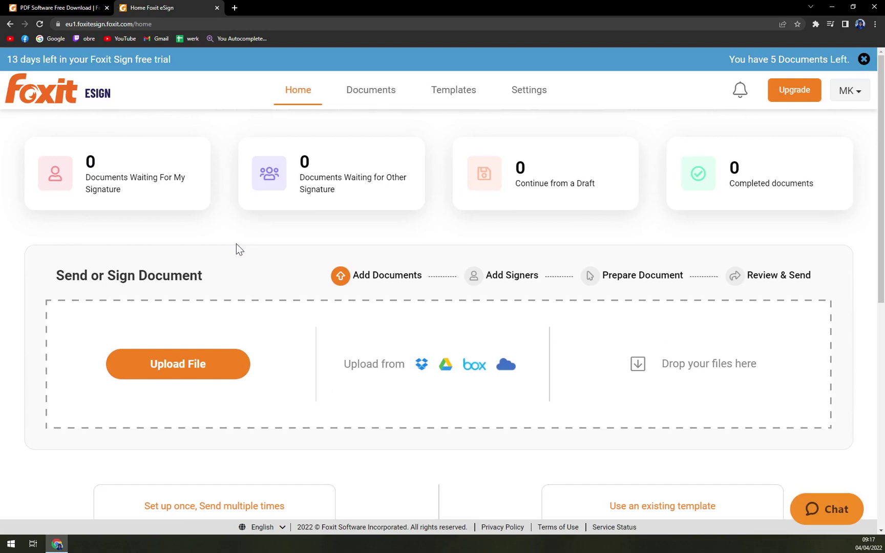
pyautogui.scroll(-9, 359, 387)
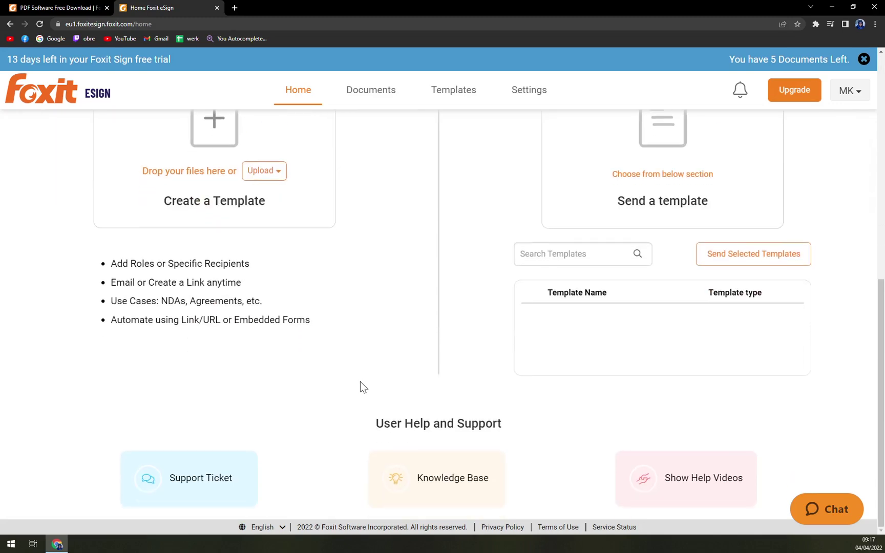
pyautogui.scroll(9, 360, 385)
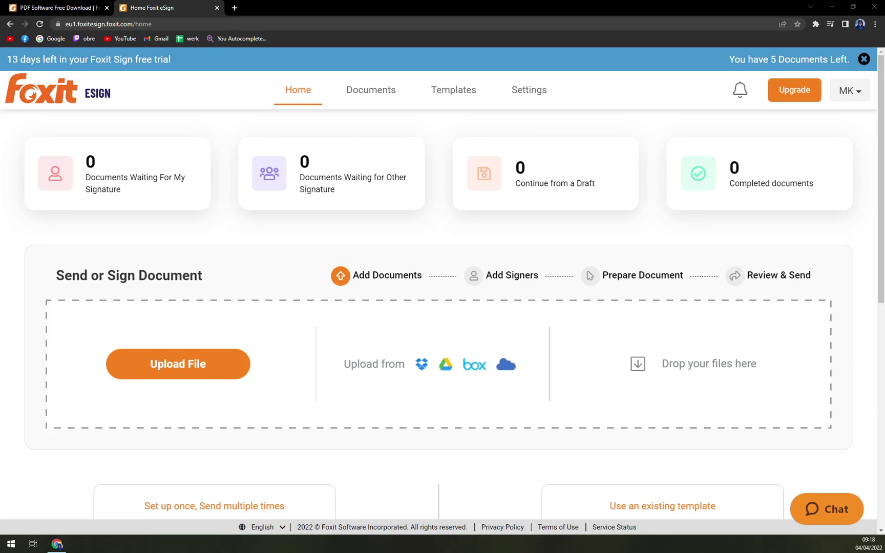
pyautogui.moveTo(884, 409); pyautogui.dragTo(666, 421)
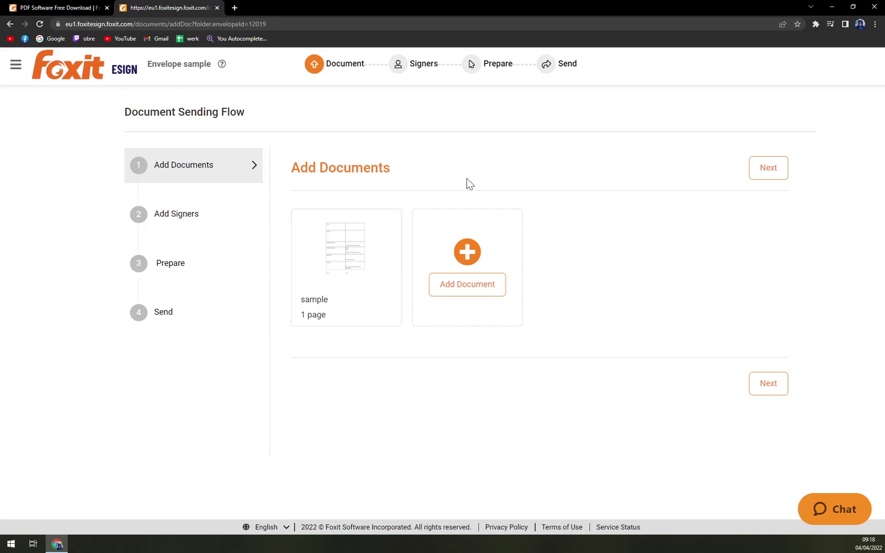
# Draft a new party with no authentication and the signer's name, then dismiss that form
pyautogui.click(776, 169)
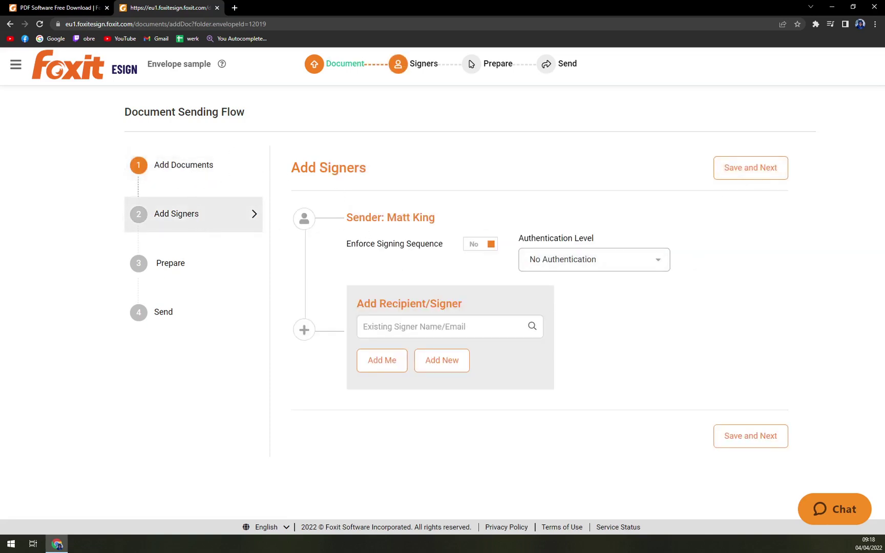
pyautogui.moveTo(385, 230)
pyautogui.click(383, 321)
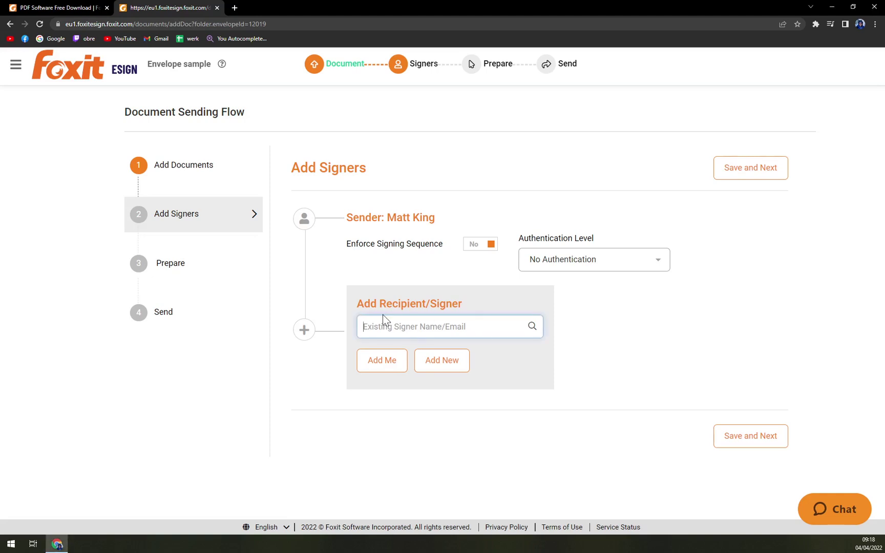
pyautogui.click(566, 267)
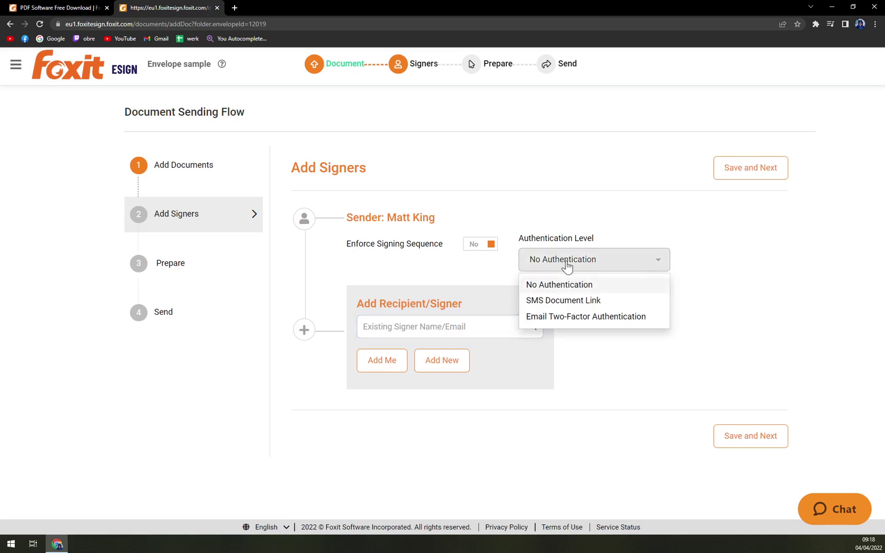
pyautogui.click(554, 215)
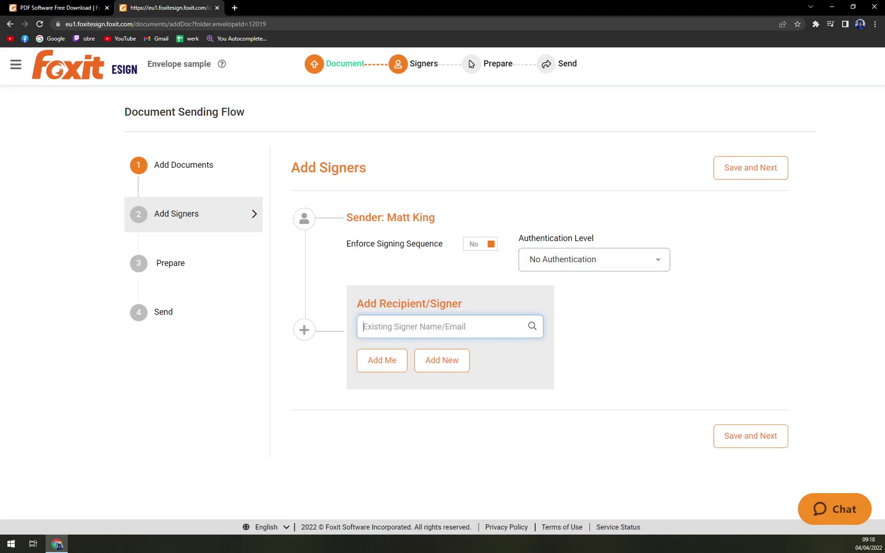
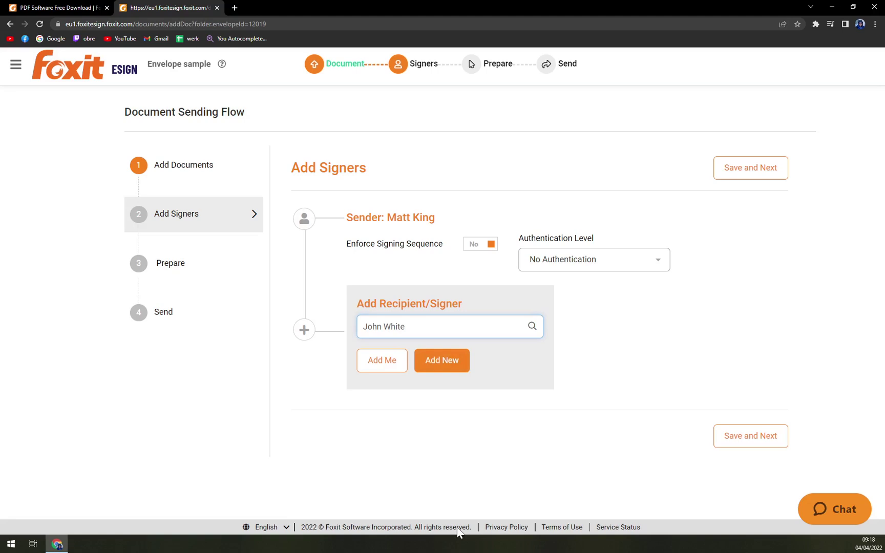
pyautogui.click(442, 361)
pyautogui.click(604, 102)
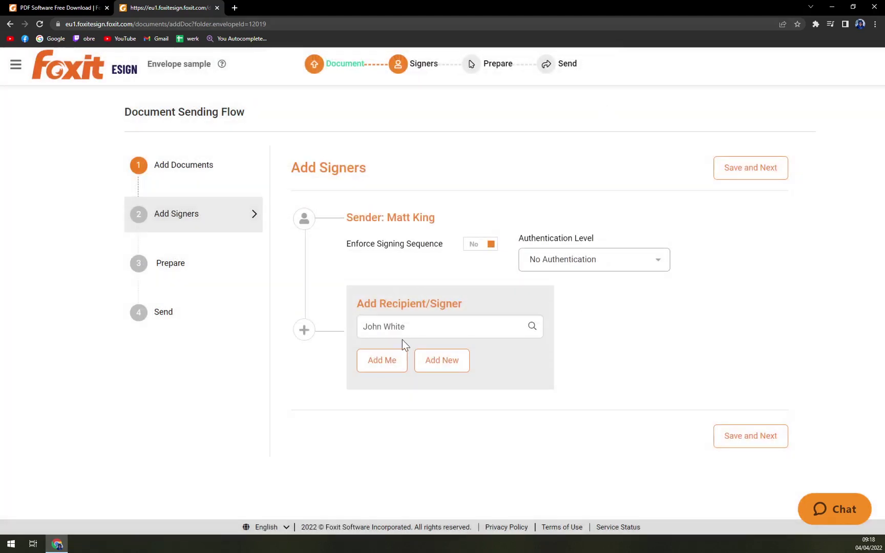
# Add yourself as the only signer and save to reach the Prepare stage
pyautogui.click(382, 360)
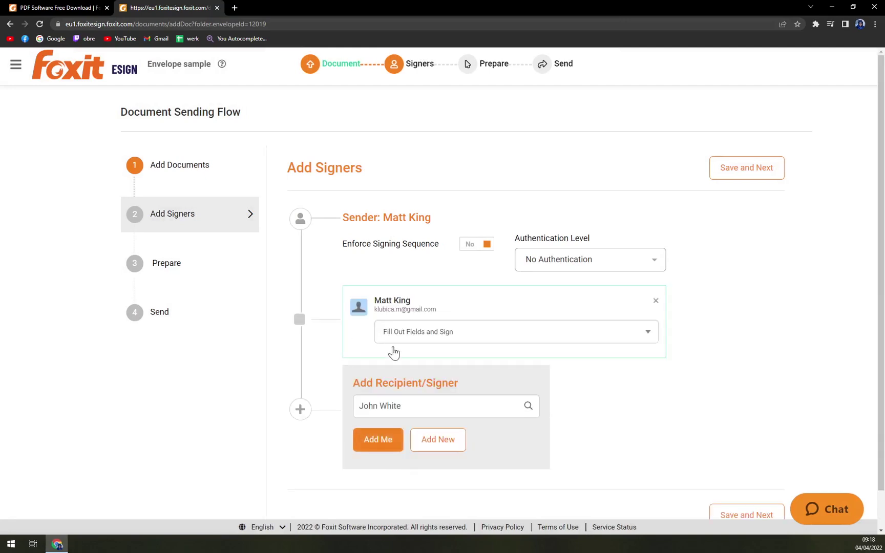
pyautogui.click(436, 447)
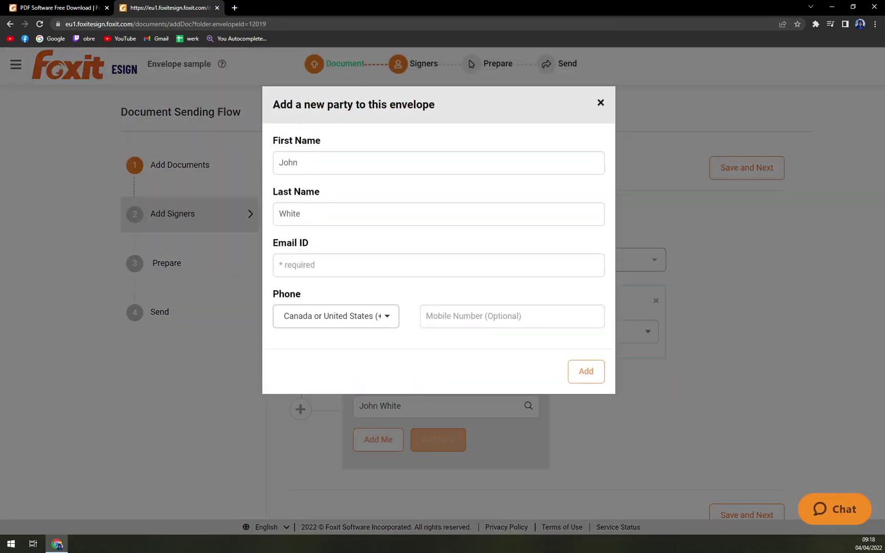
pyautogui.click(279, 264)
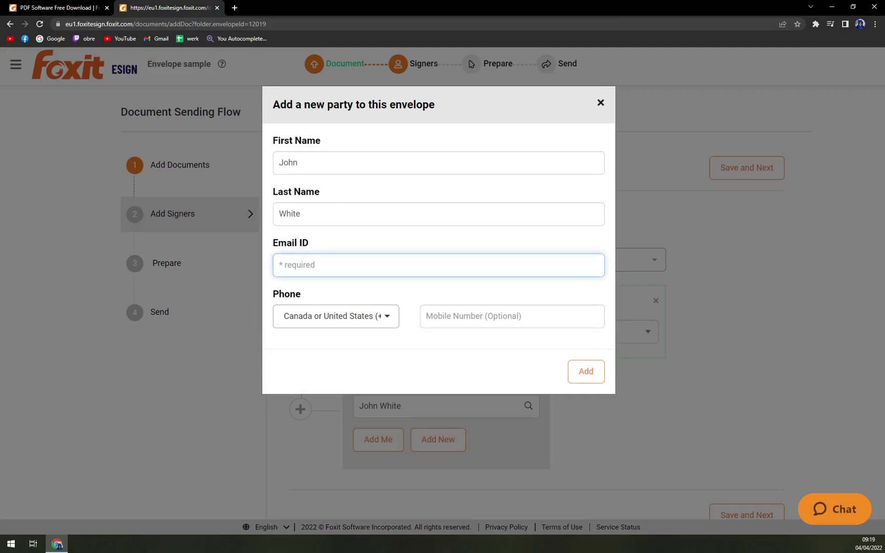
pyautogui.click(600, 103)
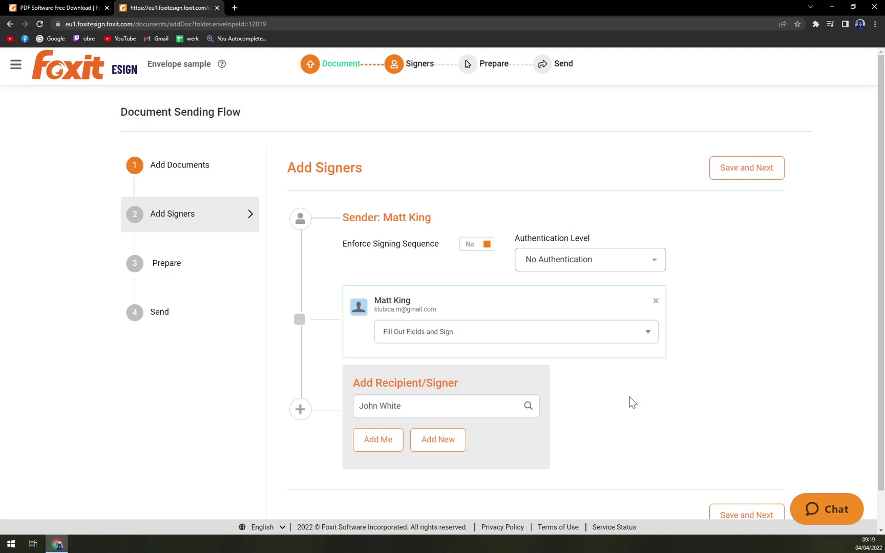
pyautogui.scroll(-1, 423, 316)
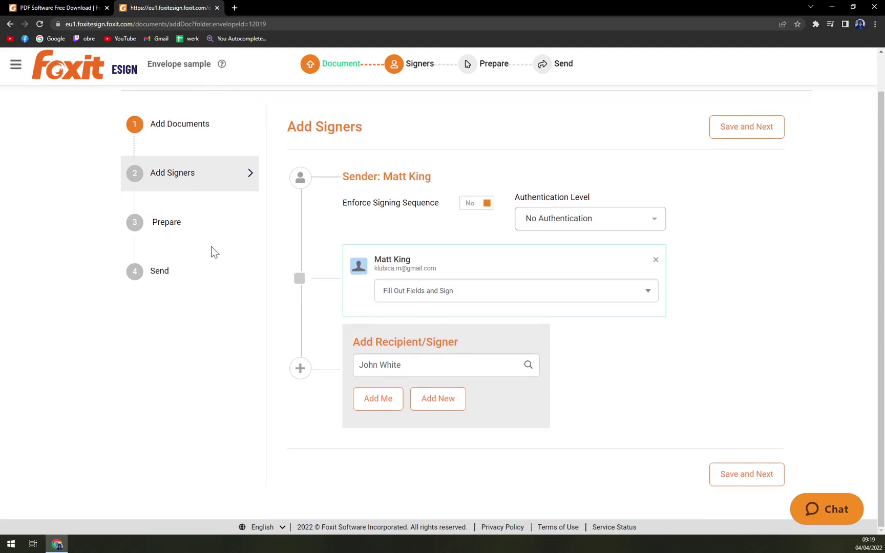
pyautogui.click(748, 130)
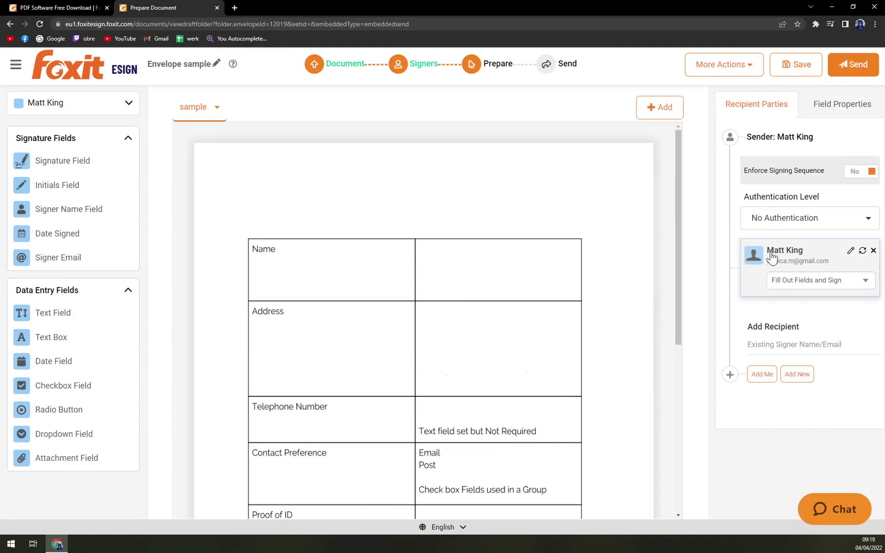
# Place enlarged signature and date-signed fields below Signed and beside Date
pyautogui.scroll(-6, 402, 397)
pyautogui.scroll(3, 322, 329)
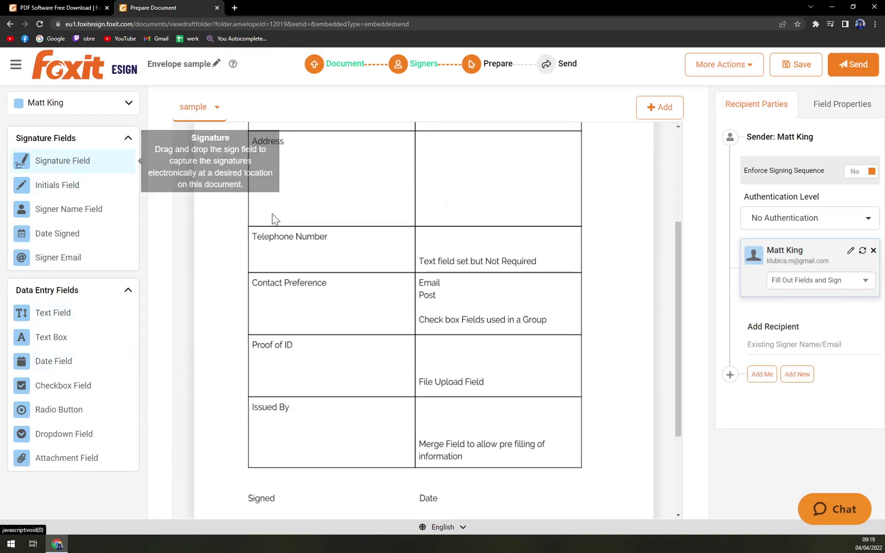
pyautogui.scroll(-3, 315, 303)
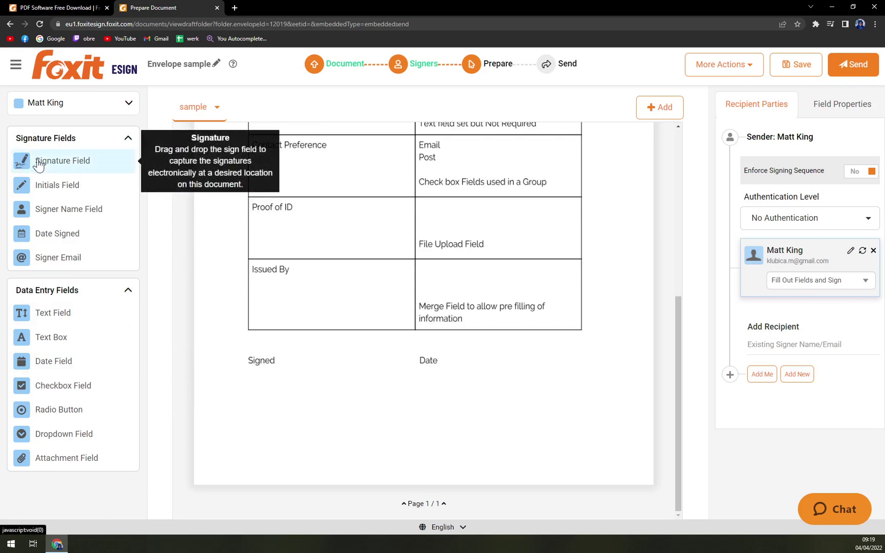
pyautogui.moveTo(36, 162)
pyautogui.mouseDown()
pyautogui.moveTo(191, 271)
pyautogui.moveTo(291, 403)
pyautogui.moveTo(275, 387)
pyautogui.mouseUp()
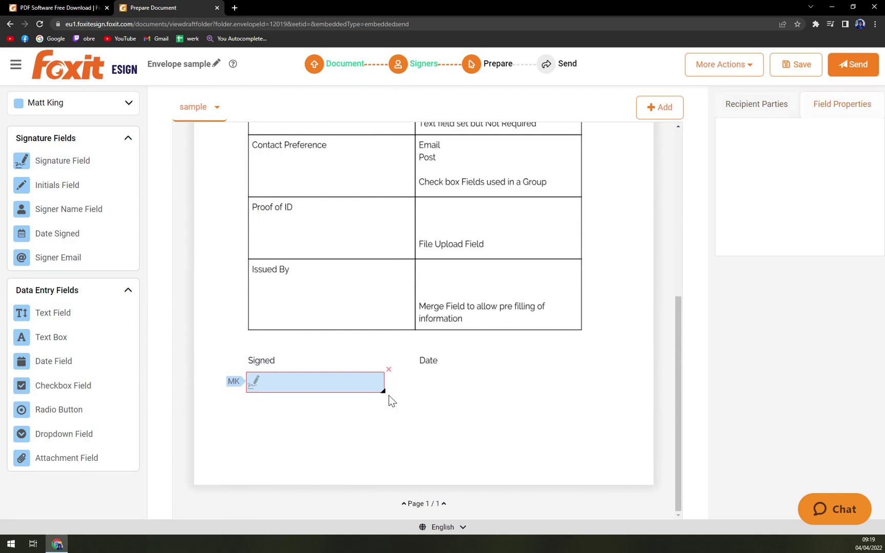
pyautogui.moveTo(383, 391); pyautogui.dragTo(403, 429)
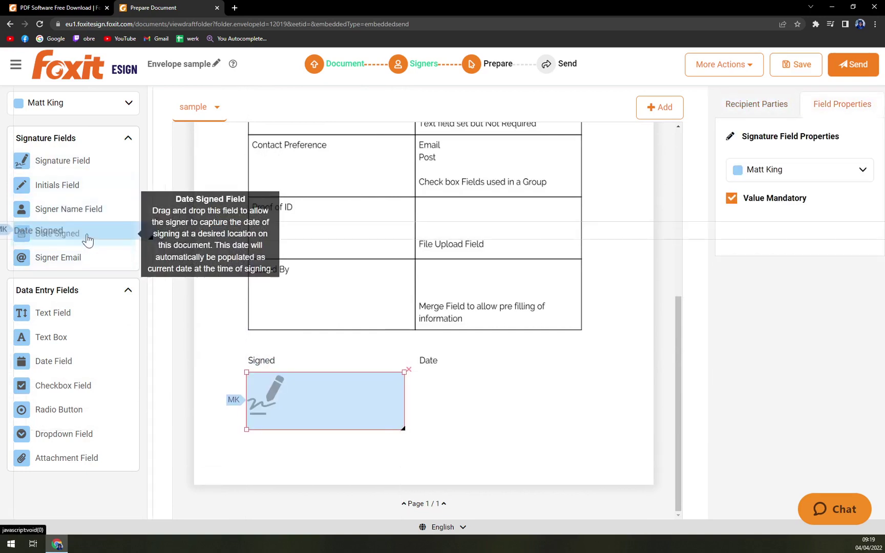
pyautogui.moveTo(122, 230); pyautogui.dragTo(481, 386)
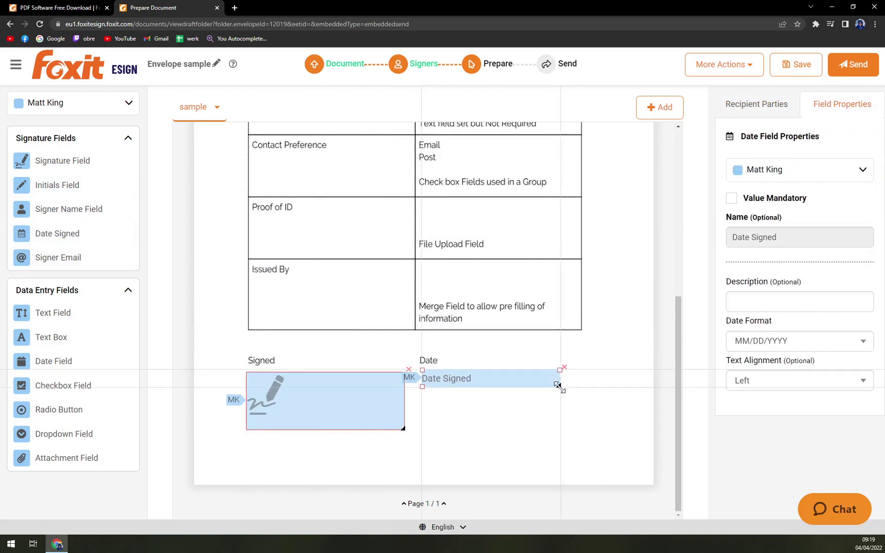
pyautogui.moveTo(558, 386); pyautogui.dragTo(604, 427)
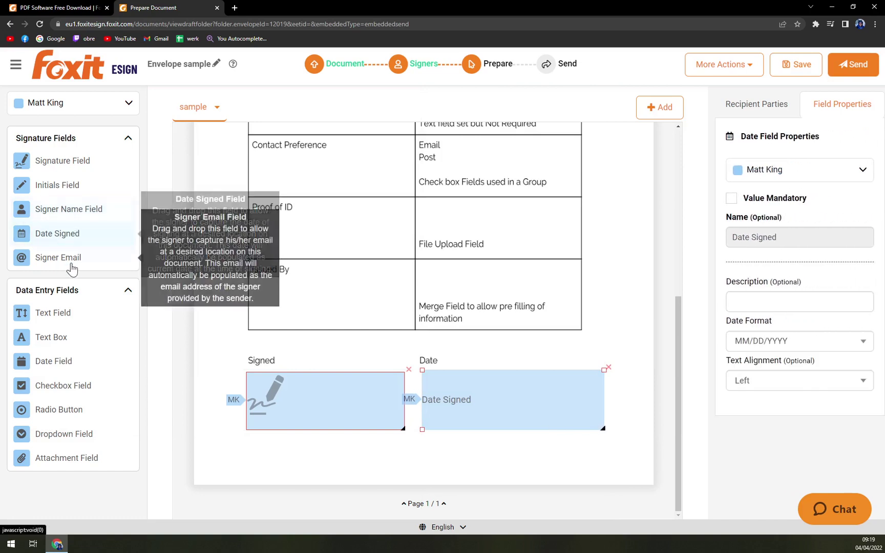
# Add text fields sized to fill the Address and Name rows
pyautogui.scroll(3, 520, 309)
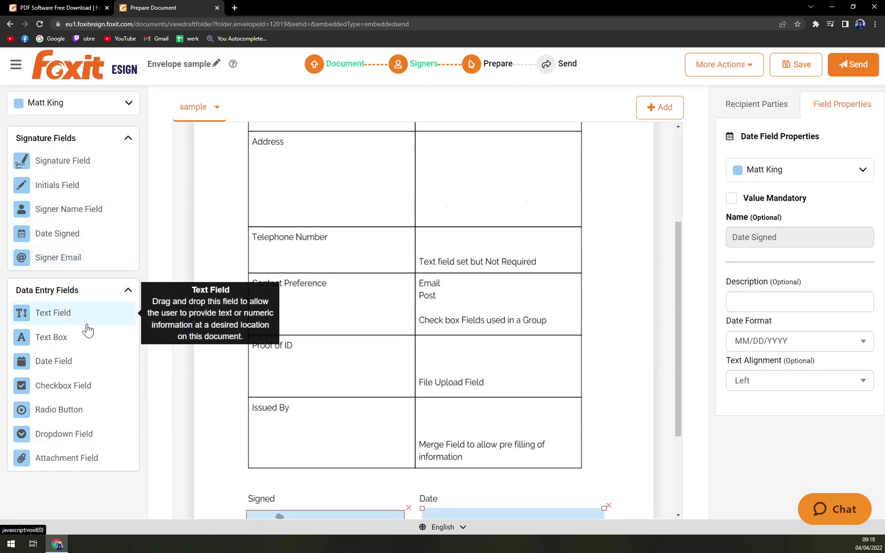
pyautogui.moveTo(62, 326); pyautogui.dragTo(472, 159)
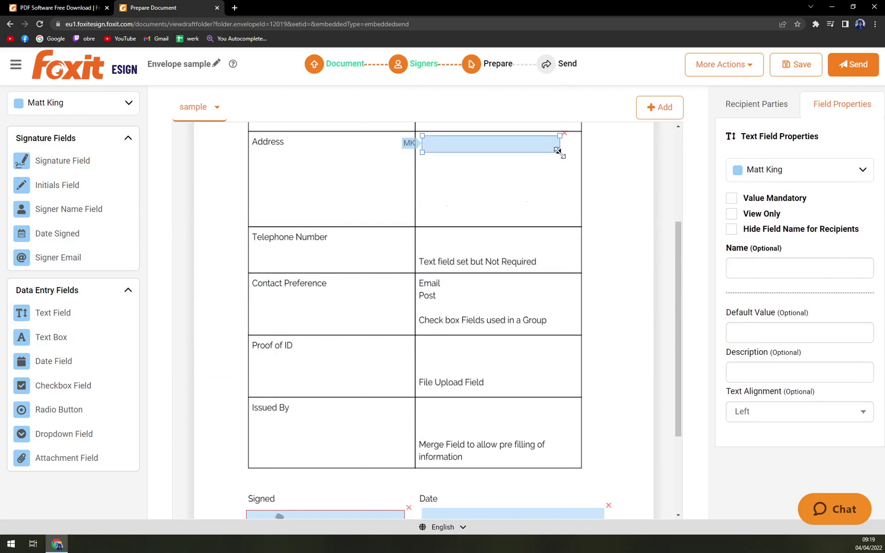
pyautogui.moveTo(557, 150); pyautogui.dragTo(576, 199)
pyautogui.scroll(3, 616, 219)
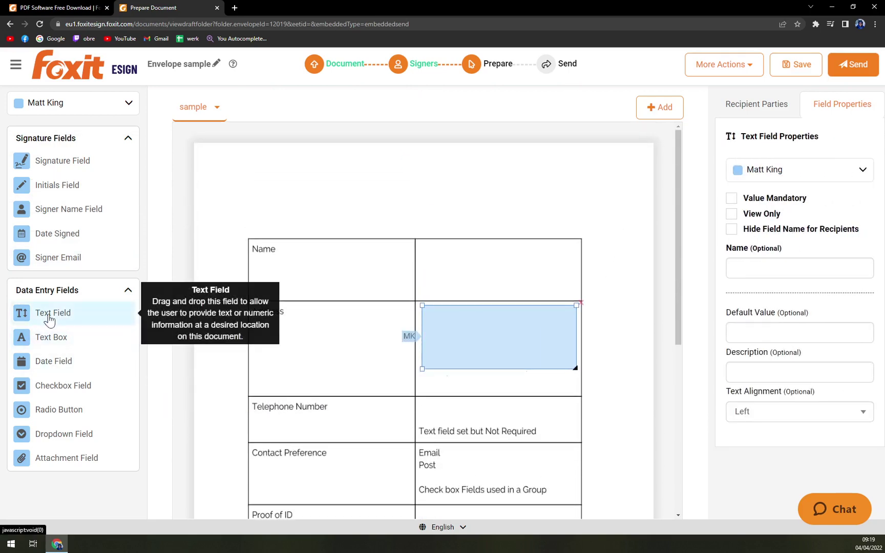
pyautogui.moveTo(75, 316); pyautogui.dragTo(459, 256)
pyautogui.moveTo(556, 253); pyautogui.dragTo(576, 296)
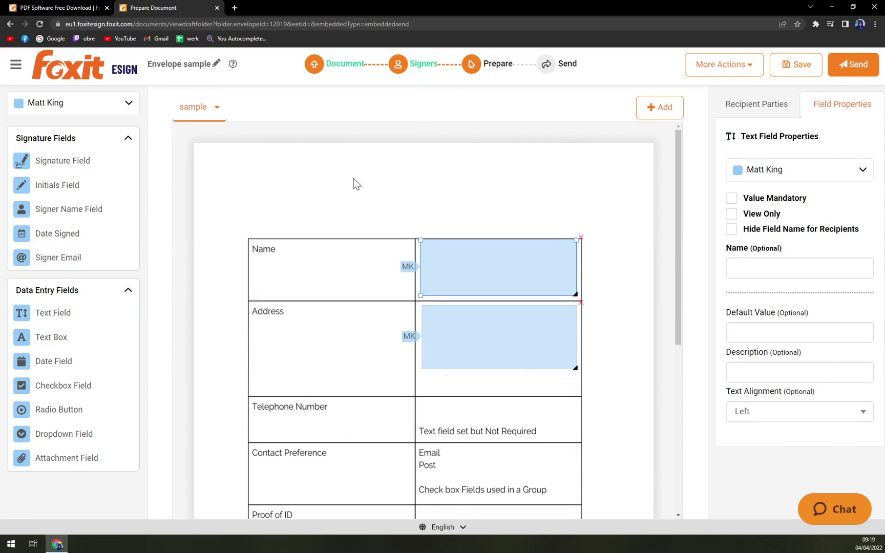
# Finish the Name field and review the signers available for new fields
pyautogui.click(470, 170)
pyautogui.scroll(-5, 497, 251)
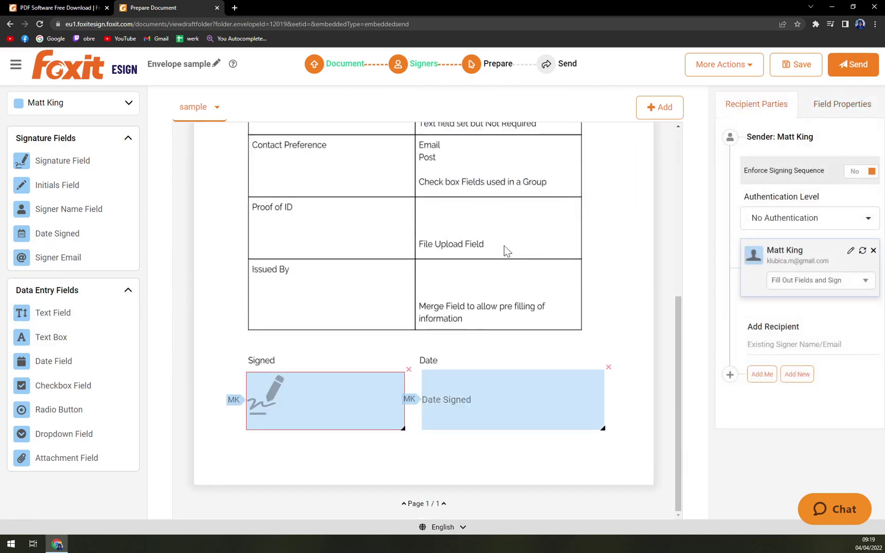
pyautogui.scroll(5, 474, 256)
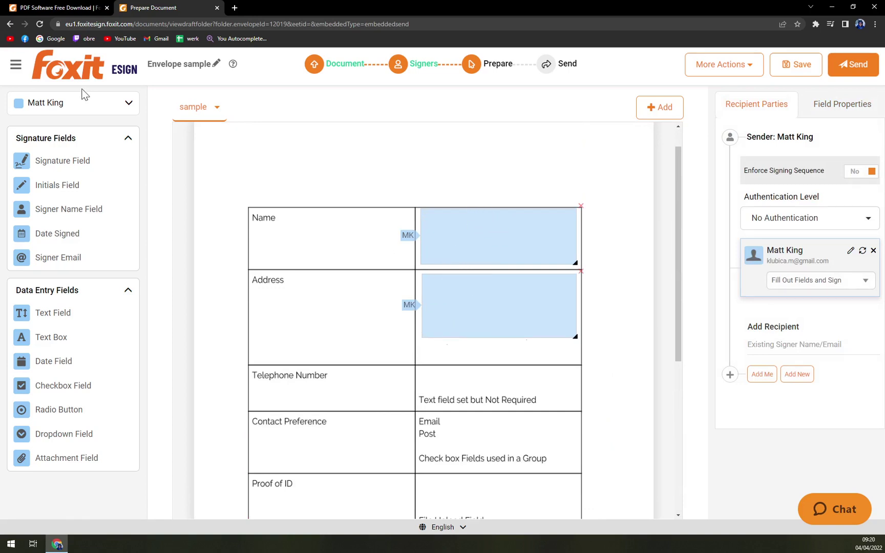
pyautogui.click(104, 104)
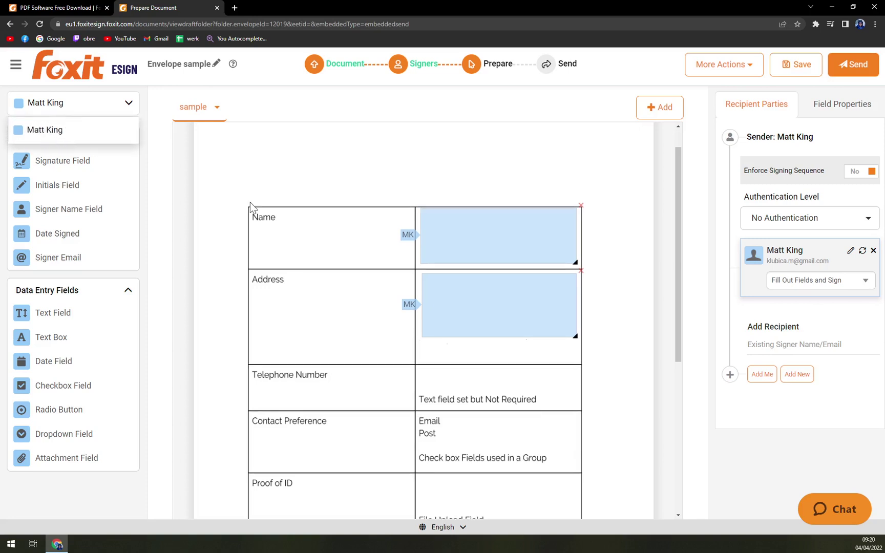
pyautogui.scroll(-5, 336, 256)
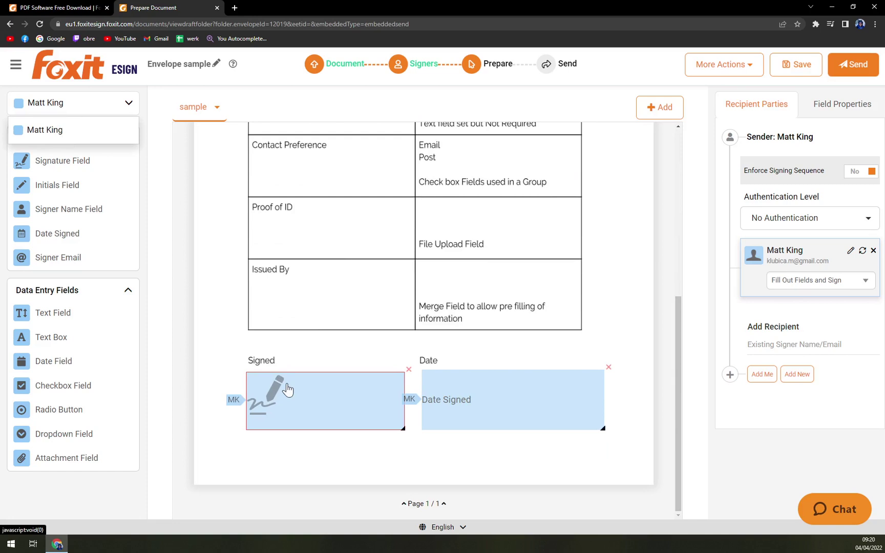
pyautogui.scroll(4, 294, 396)
pyautogui.scroll(-4, 323, 357)
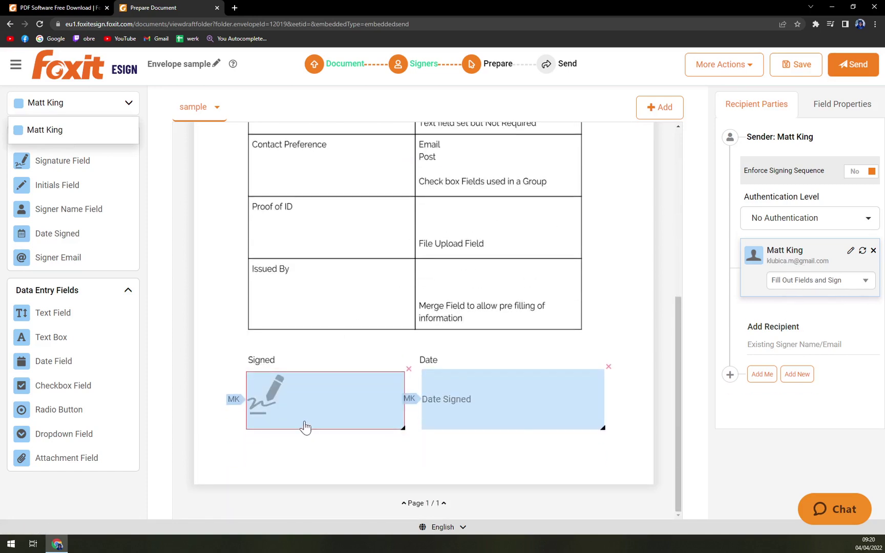
pyautogui.scroll(1, 304, 426)
pyautogui.scroll(-1, 324, 421)
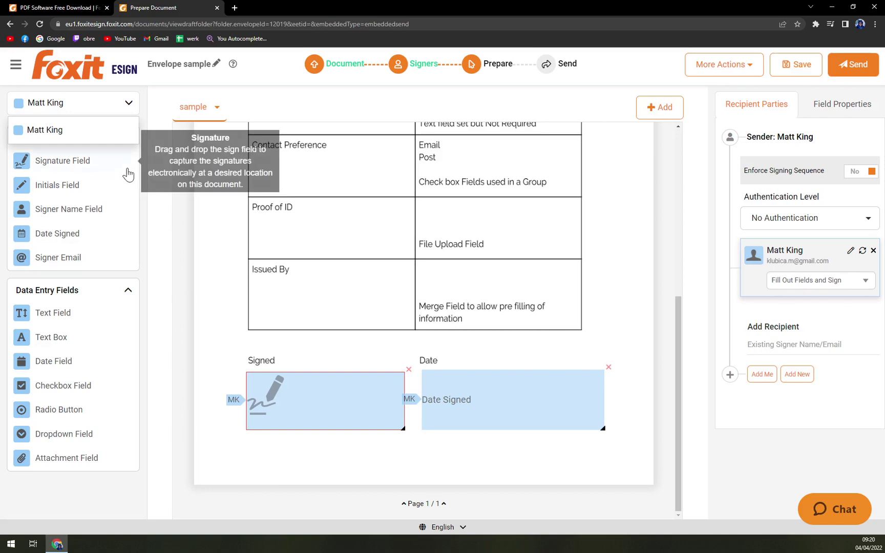
pyautogui.click(80, 109)
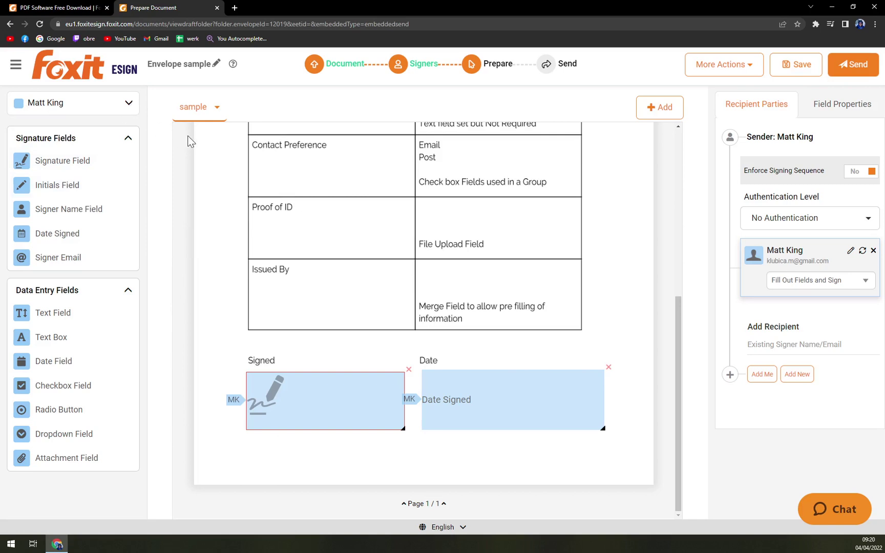
pyautogui.scroll(5, 226, 248)
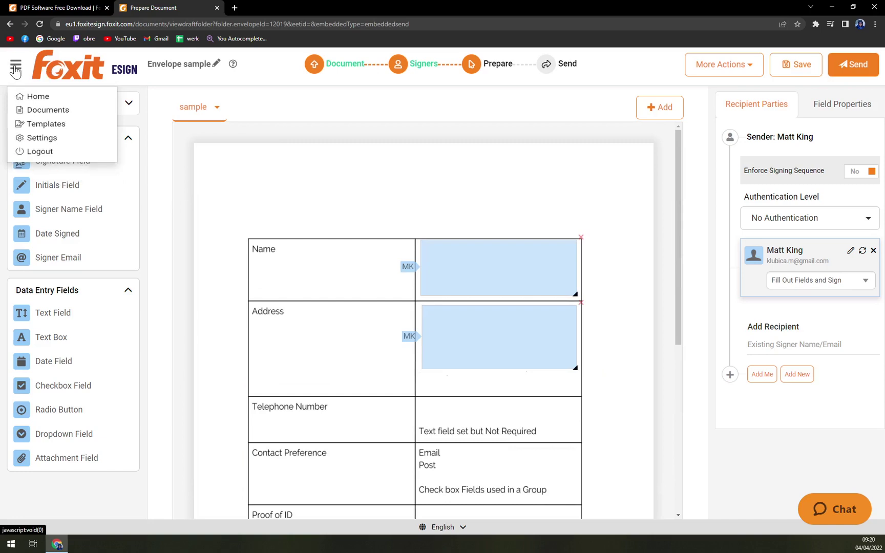
# Back on Add Signers, start a new signer and enter their name details
pyautogui.click(431, 67)
pyautogui.scroll(-1, 435, 307)
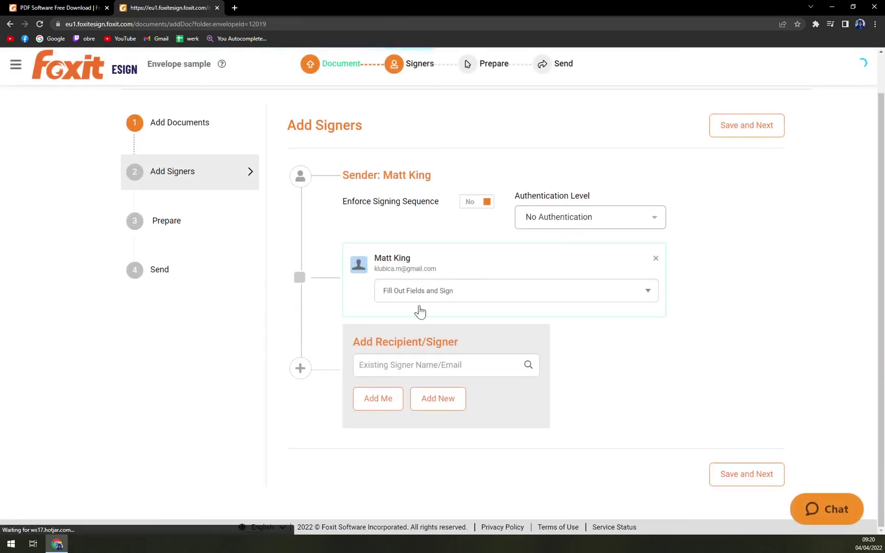
pyautogui.click(428, 404)
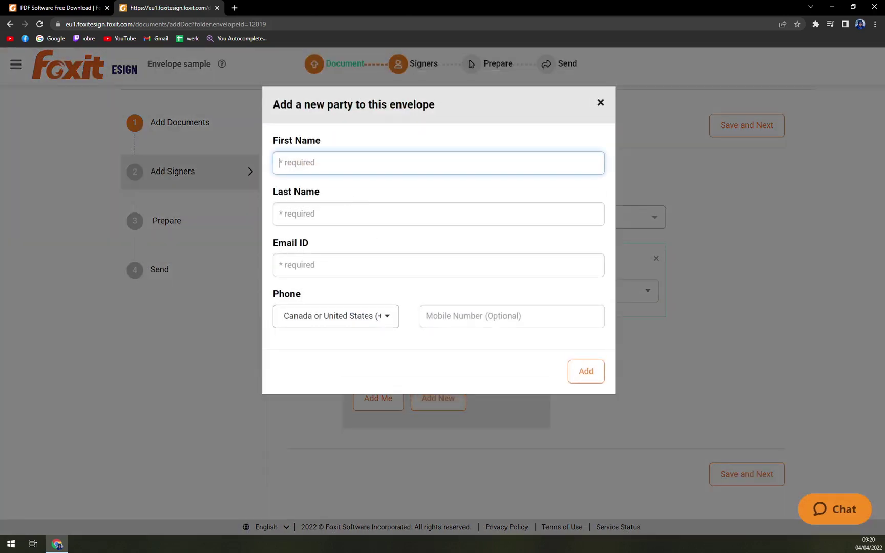
pyautogui.press('Tab')
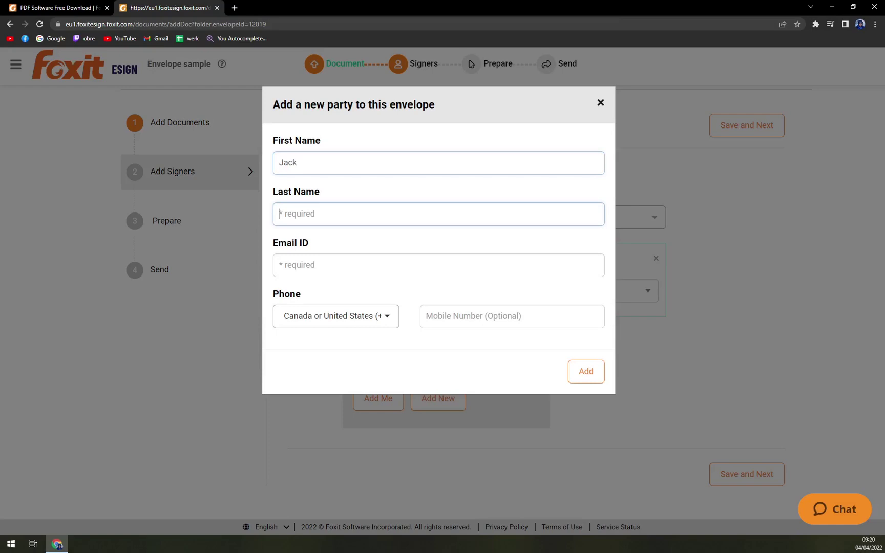
pyautogui.write('White')
pyautogui.press('Tab')
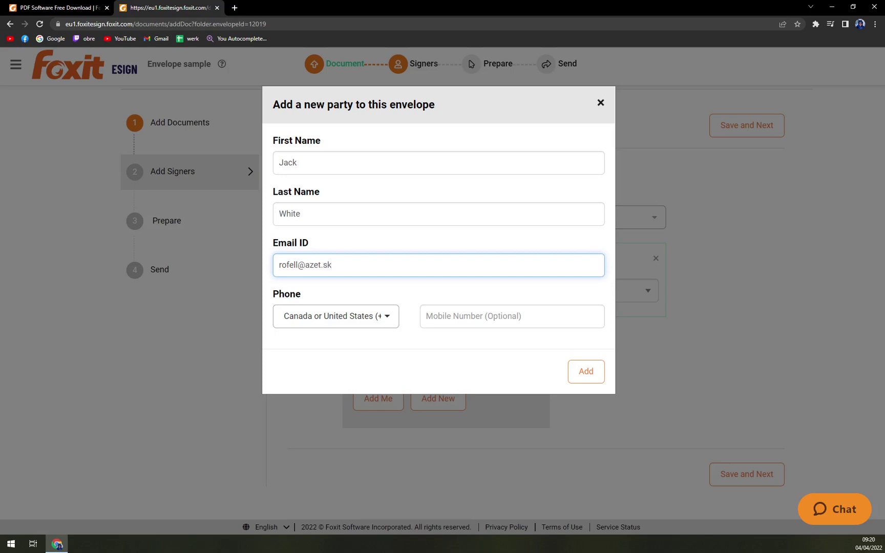
# Set the new signer's phone code to Slovakia (+421) and add them to the envelope
pyautogui.click(365, 314)
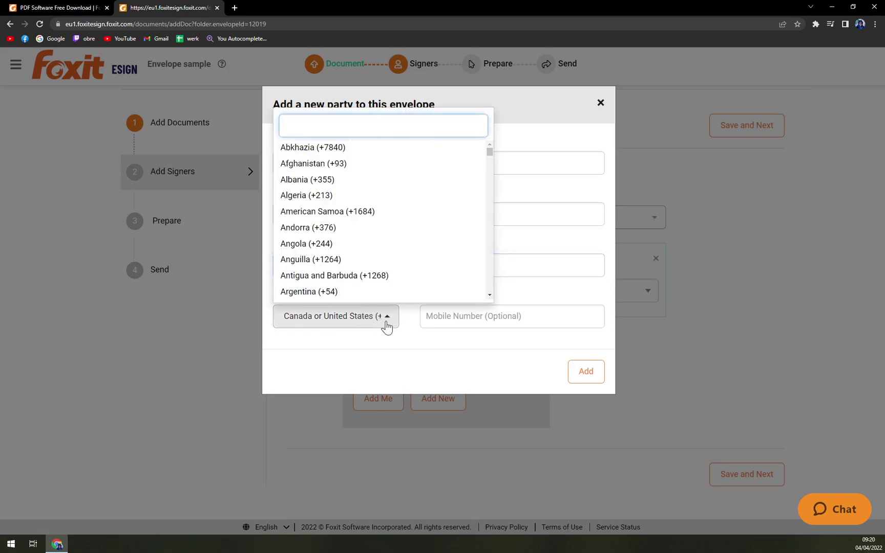
pyautogui.write('slova')
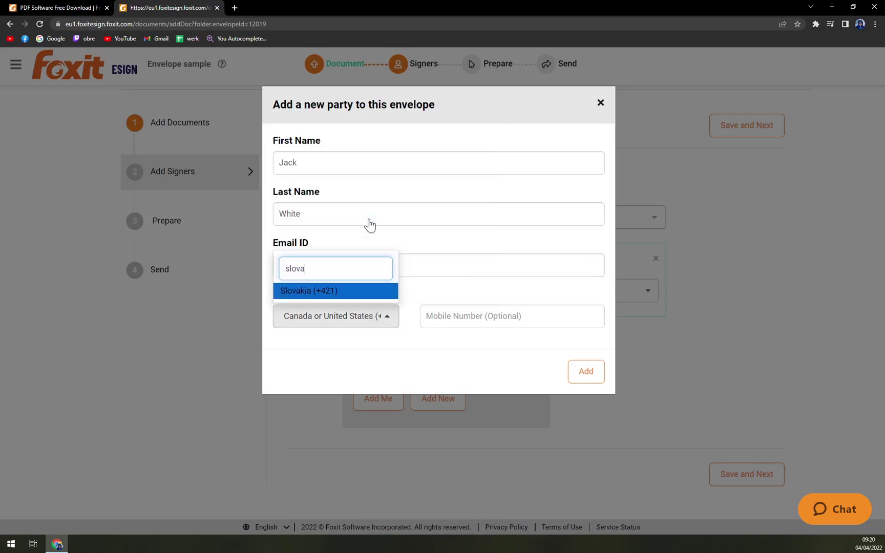
pyautogui.click(389, 295)
pyautogui.click(504, 318)
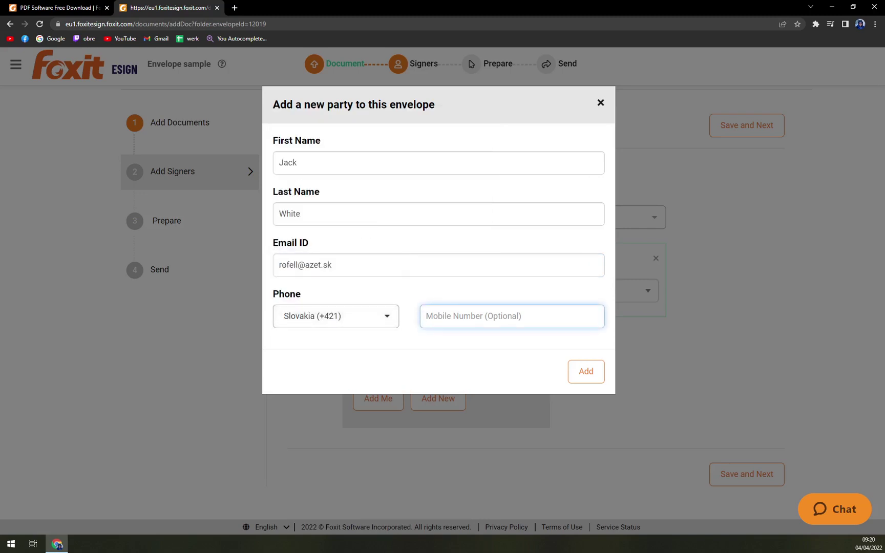
pyautogui.click(584, 367)
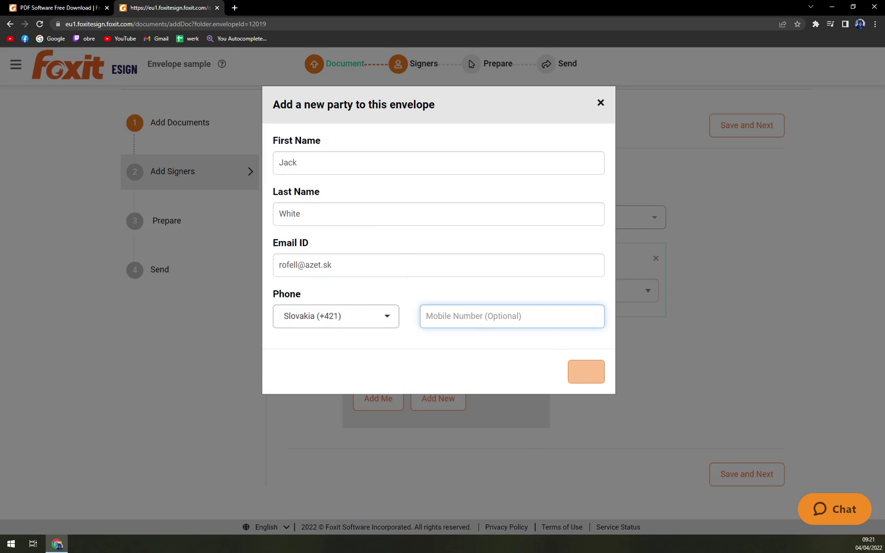
pyautogui.scroll(-2, 572, 409)
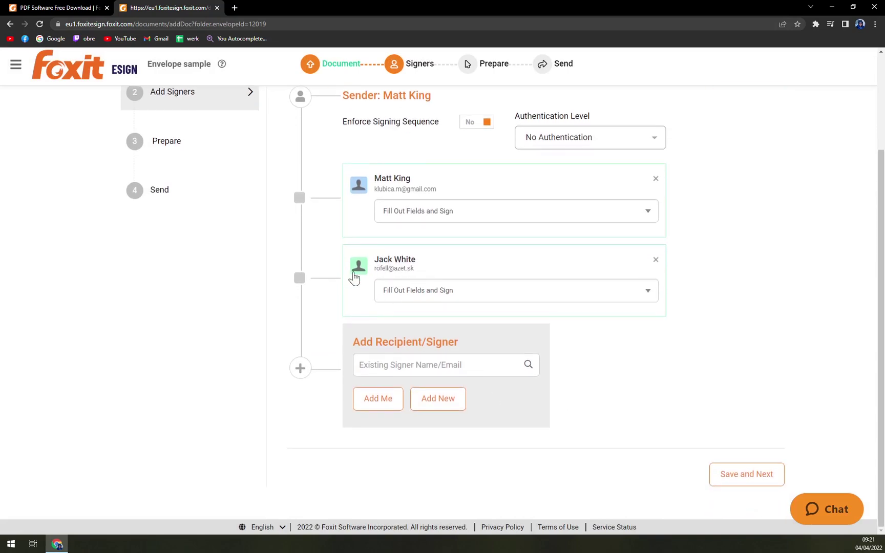
pyautogui.scroll(3, 354, 279)
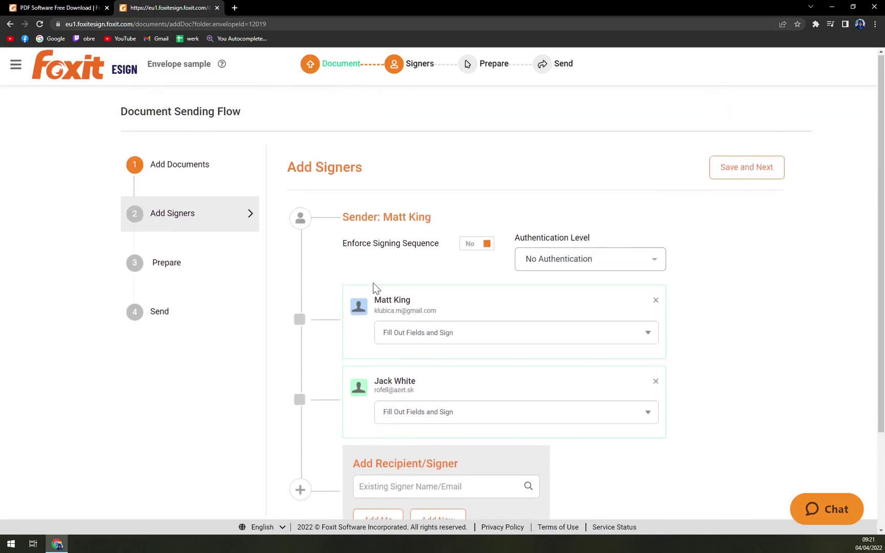
# Save signers and place an enlarged blue signature field under Signed for the first signer
pyautogui.click(734, 170)
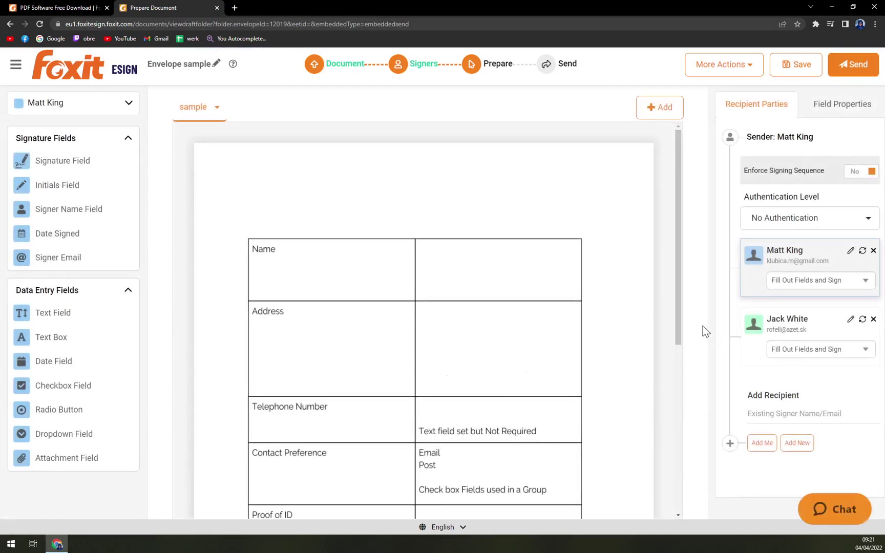
pyautogui.click(75, 110)
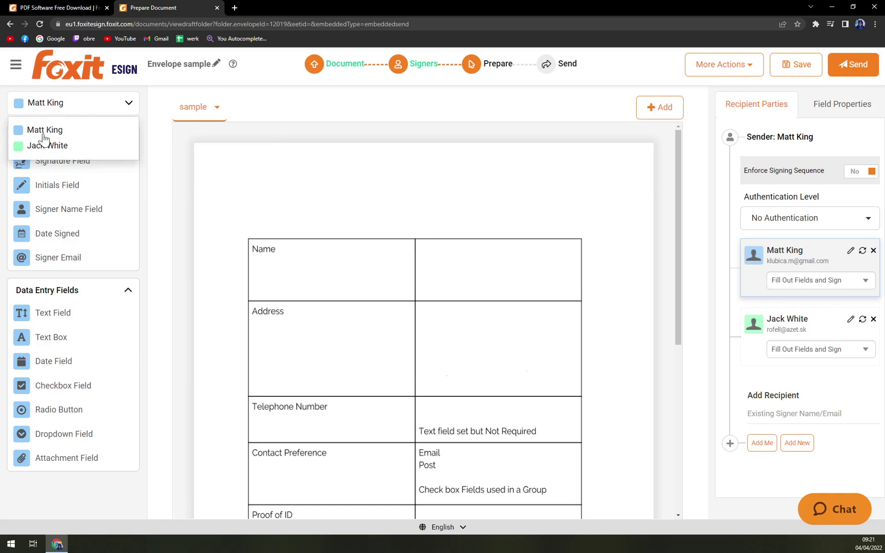
pyautogui.click(44, 132)
pyautogui.click(72, 102)
pyautogui.click(45, 145)
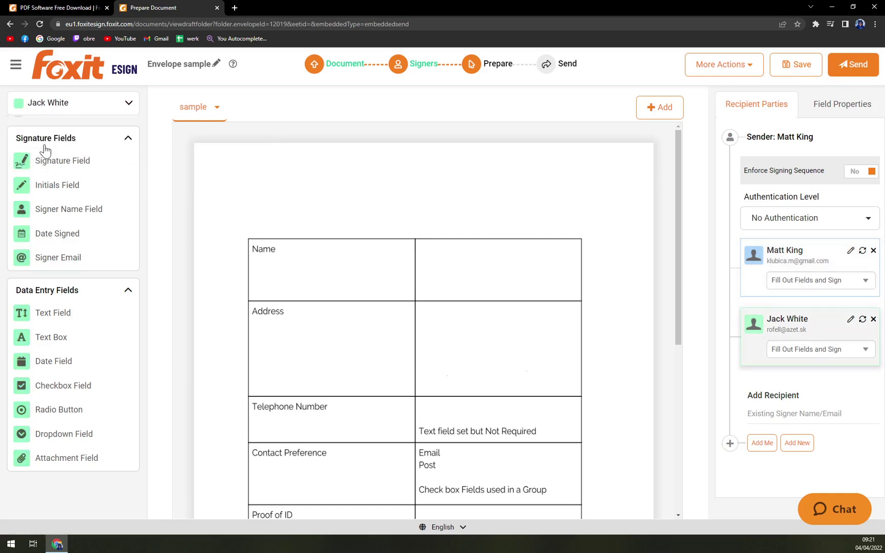
pyautogui.click(61, 108)
pyautogui.click(40, 132)
pyautogui.scroll(-5, 331, 291)
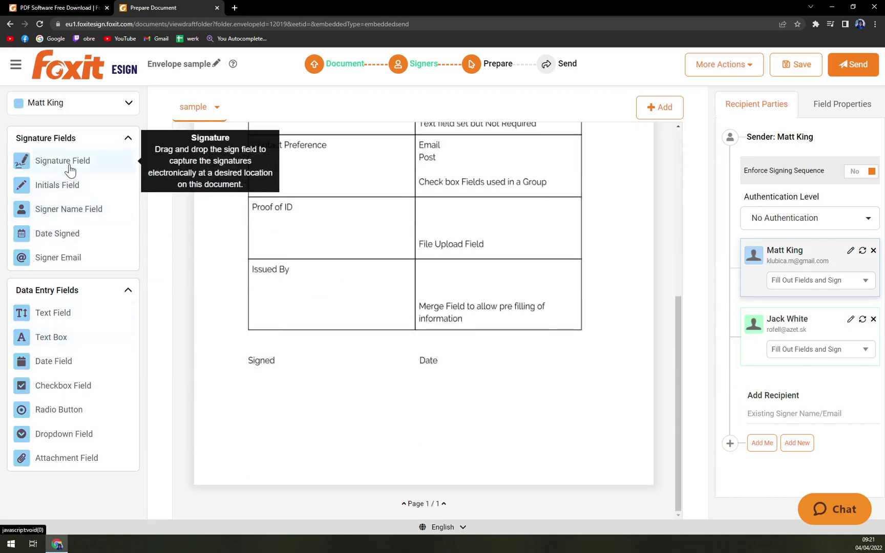
pyautogui.moveTo(70, 170)
pyautogui.mouseDown()
pyautogui.moveTo(306, 394)
pyautogui.moveTo(304, 387)
pyautogui.mouseUp()
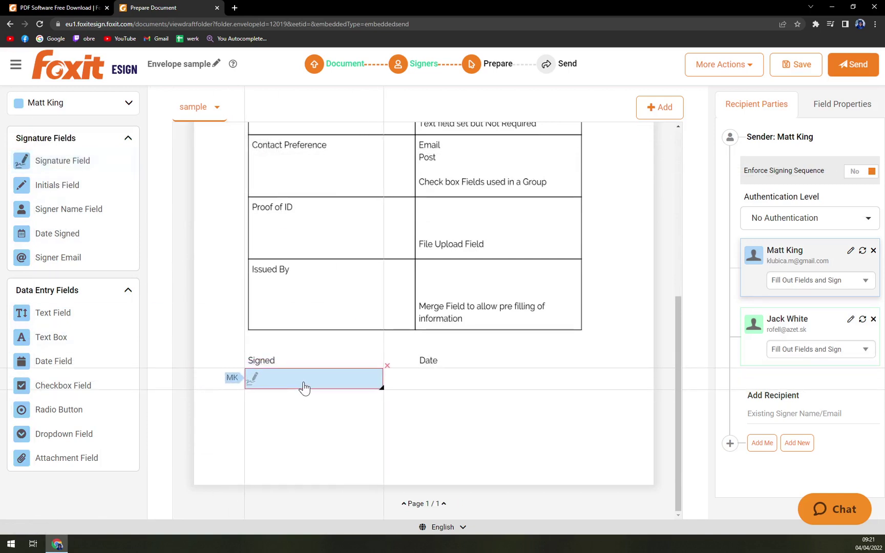
pyautogui.moveTo(382, 388); pyautogui.dragTo(403, 412)
# Place an enlarged green signature field below it for the second signer
pyautogui.click(64, 111)
pyautogui.click(59, 144)
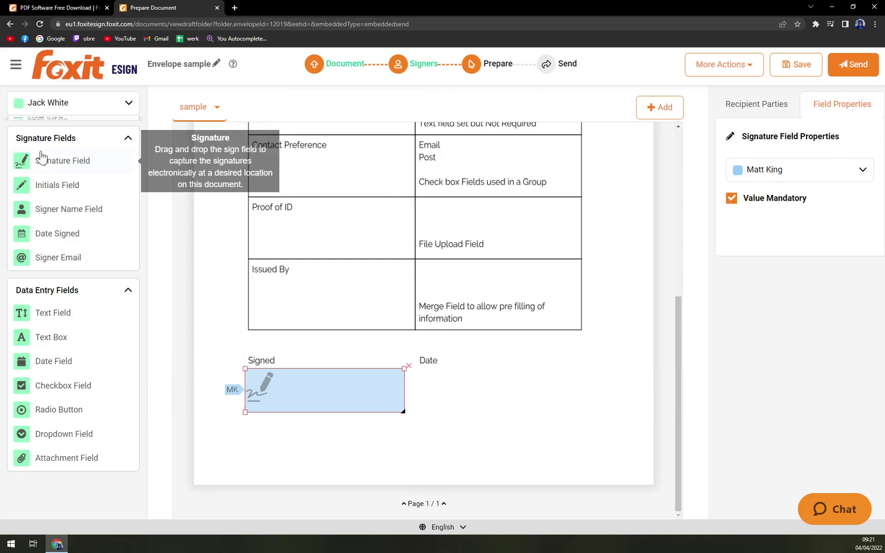
pyautogui.moveTo(67, 175)
pyautogui.mouseDown()
pyautogui.moveTo(158, 253)
pyautogui.moveTo(295, 438)
pyautogui.mouseUp()
pyautogui.moveTo(379, 437); pyautogui.dragTo(404, 461)
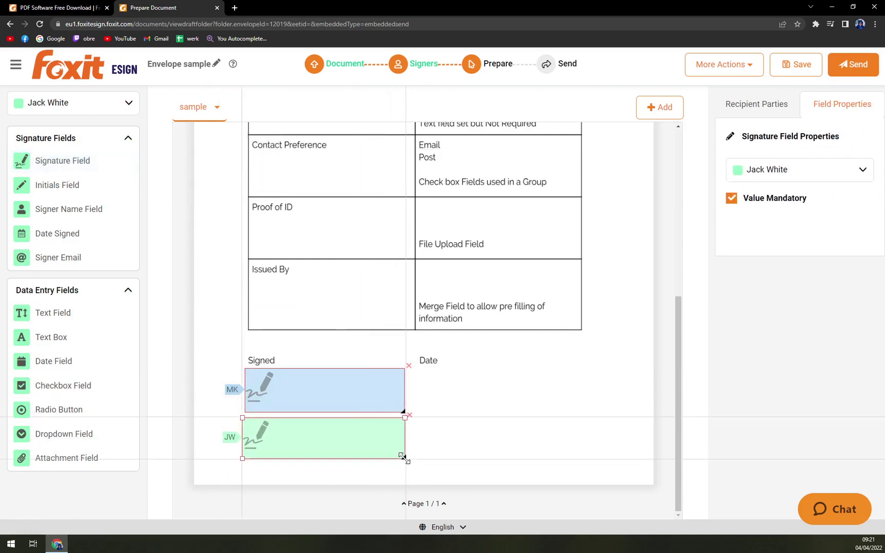
pyautogui.click(322, 346)
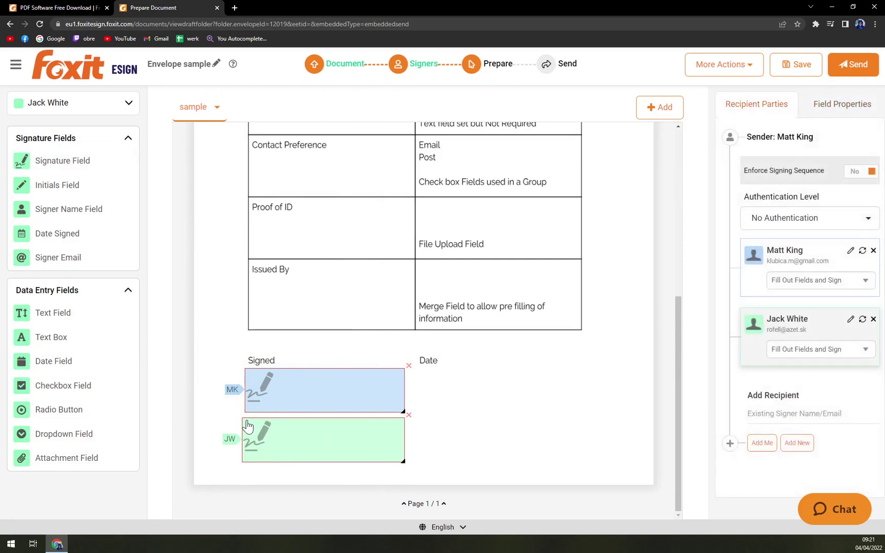
# Replace the green field with a new one sized to match the blue field
pyautogui.click(246, 432)
pyautogui.press('Delete')
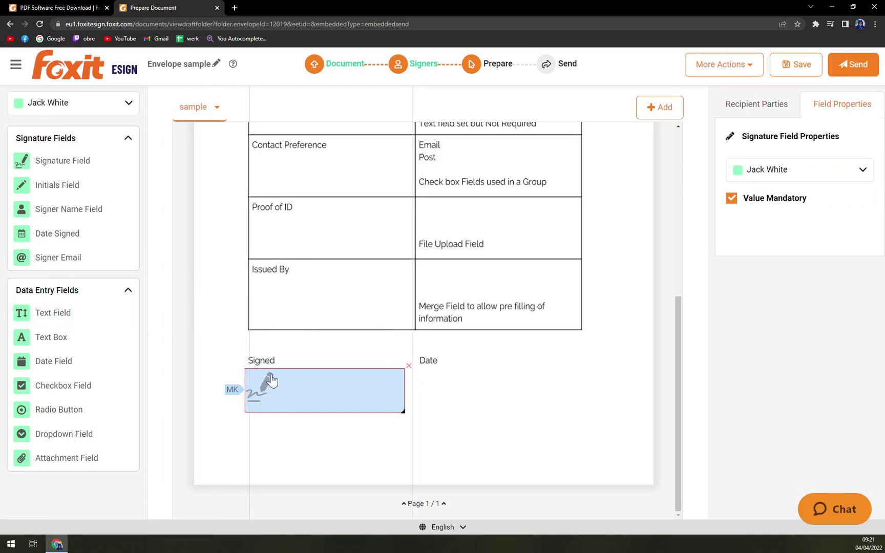
pyautogui.moveTo(57, 165)
pyautogui.mouseDown()
pyautogui.moveTo(276, 426)
pyautogui.moveTo(294, 430)
pyautogui.mouseUp()
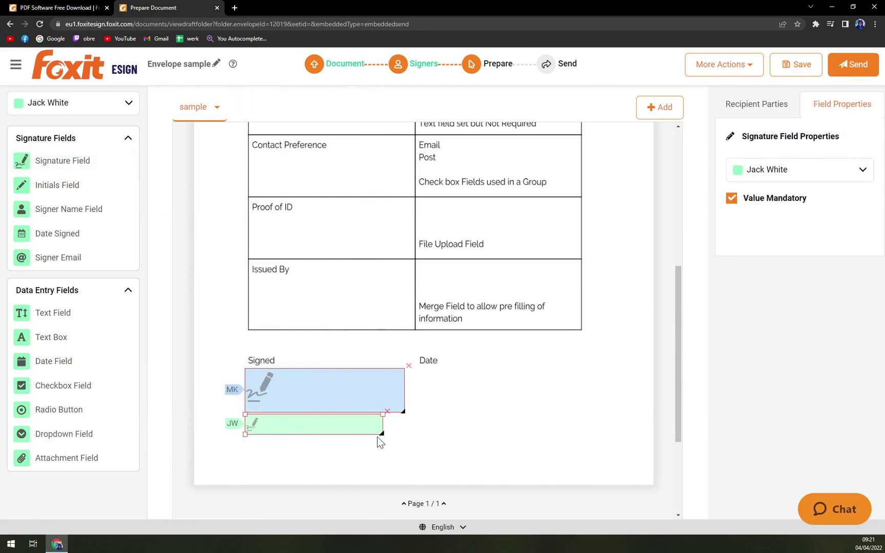
pyautogui.moveTo(378, 434); pyautogui.dragTo(402, 460)
pyautogui.click(255, 497)
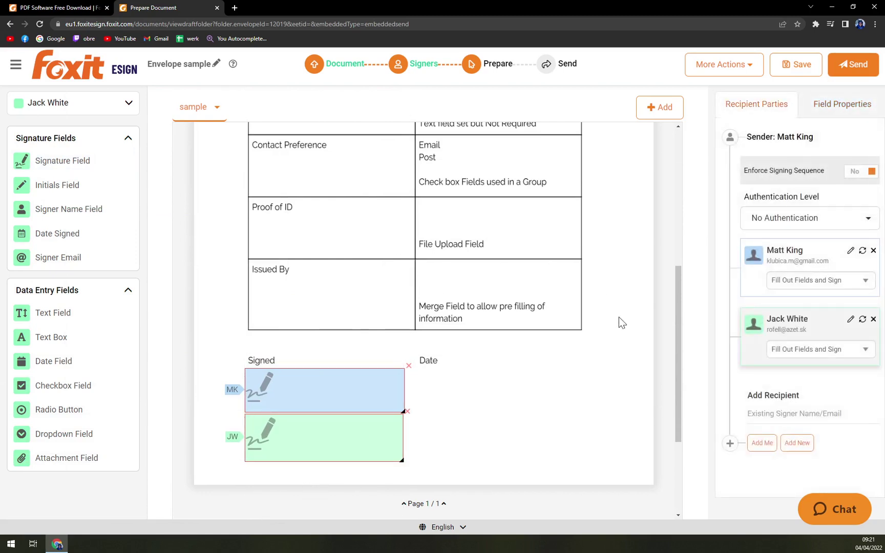
pyautogui.scroll(5, 565, 354)
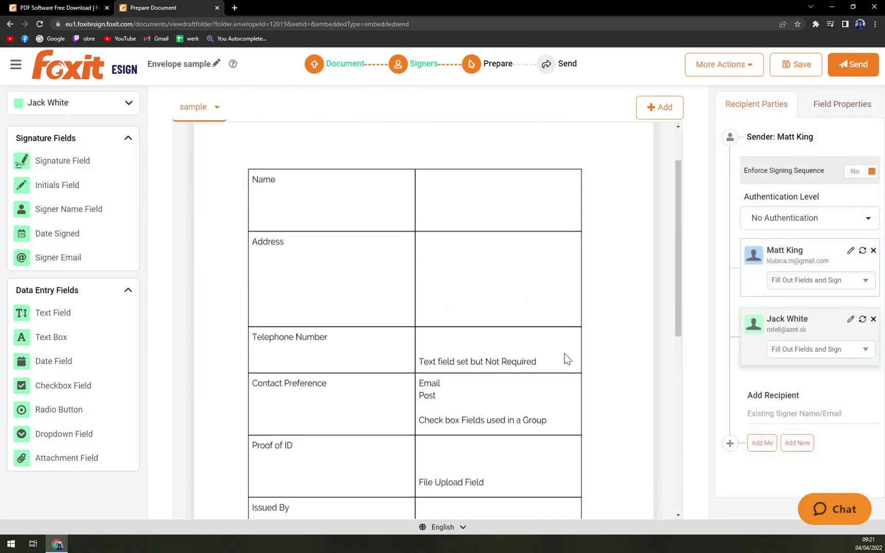
# Save the two-signer sample envelope as a draft and confirm Home shows 1 draft to continue
pyautogui.scroll(-5, 549, 345)
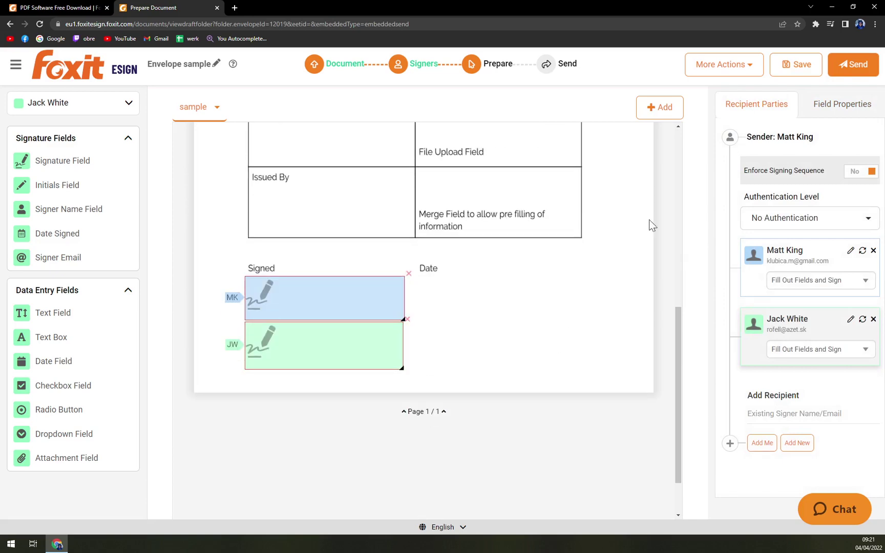
pyautogui.click(794, 64)
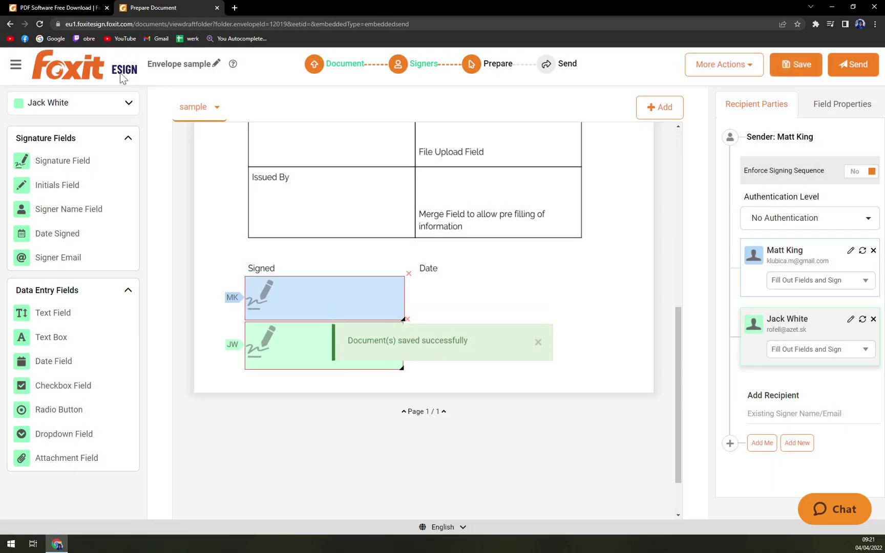
pyautogui.click(16, 64)
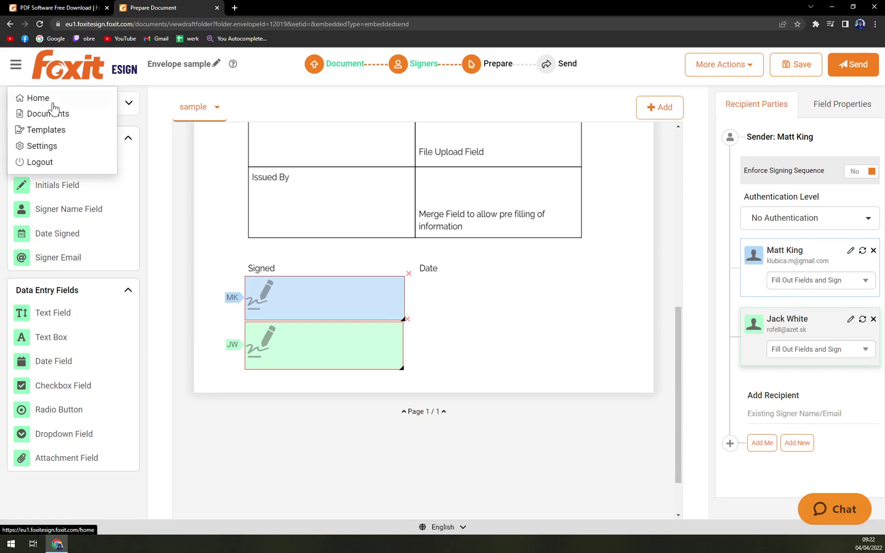
pyautogui.click(53, 105)
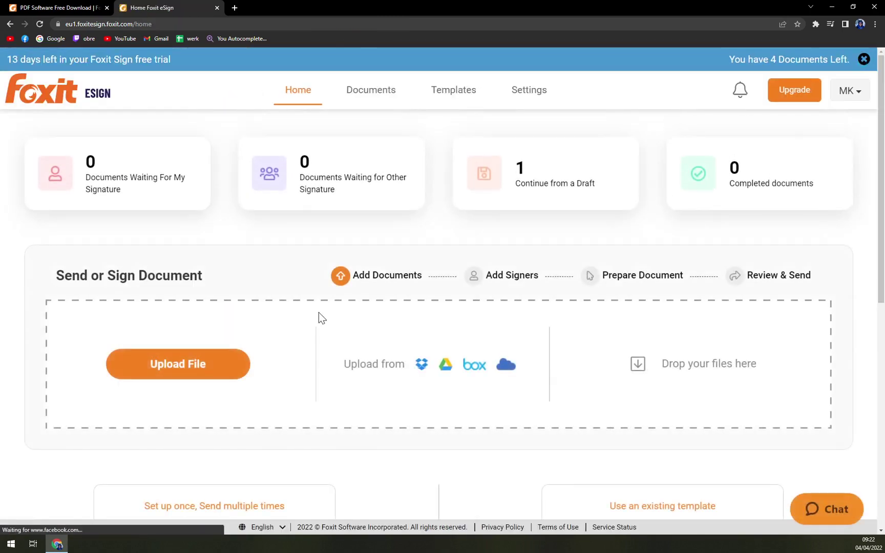
pyautogui.click(590, 176)
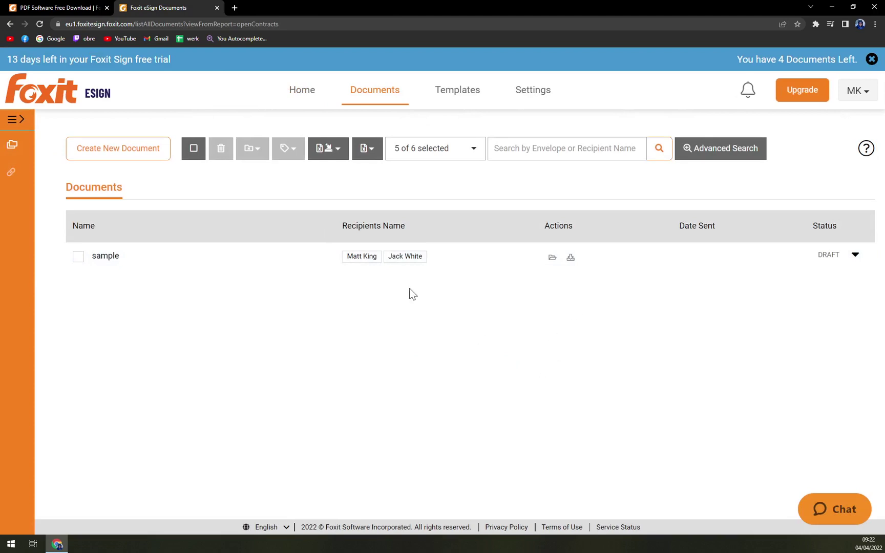
pyautogui.click(3, 21)
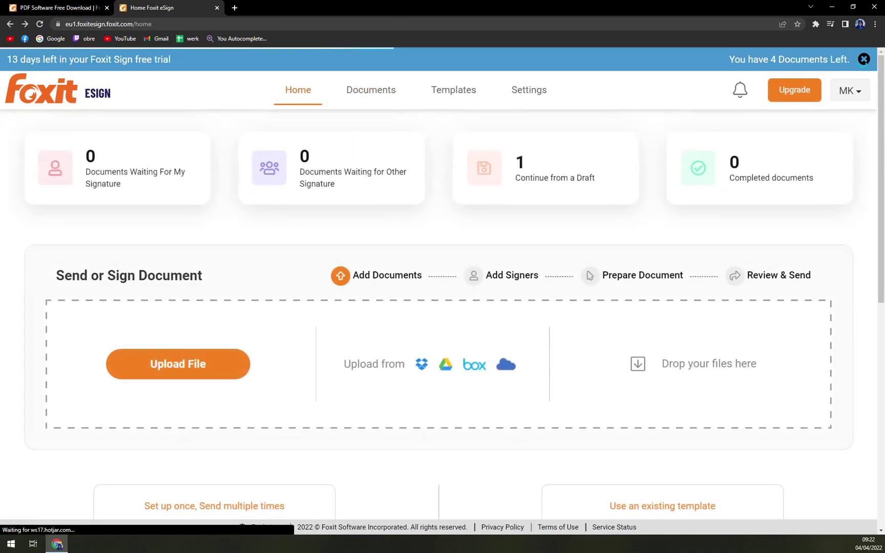